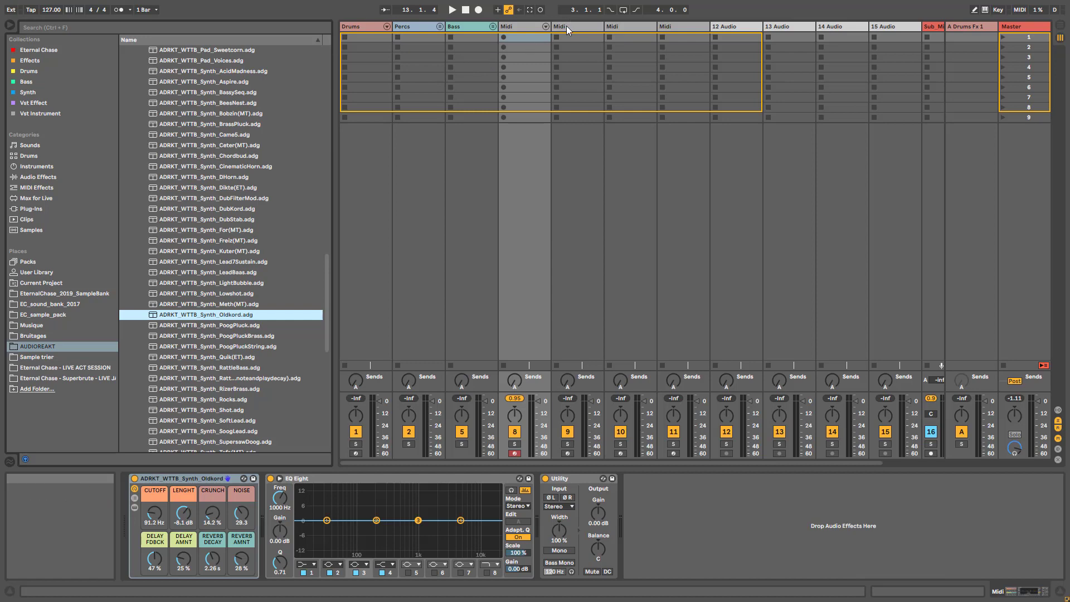
# - Load the Wavetable instrument onto MIDI track 9 and set Oscillator 1's wave position to about 66%
pyautogui.click(566, 26)
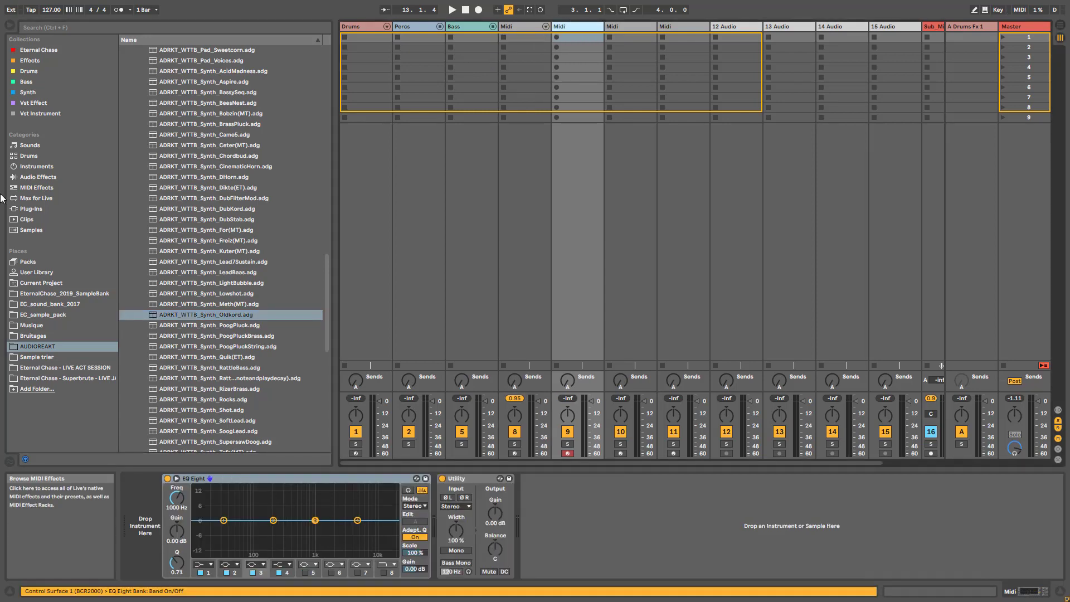
pyautogui.click(38, 166)
pyautogui.doubleClick(192, 167)
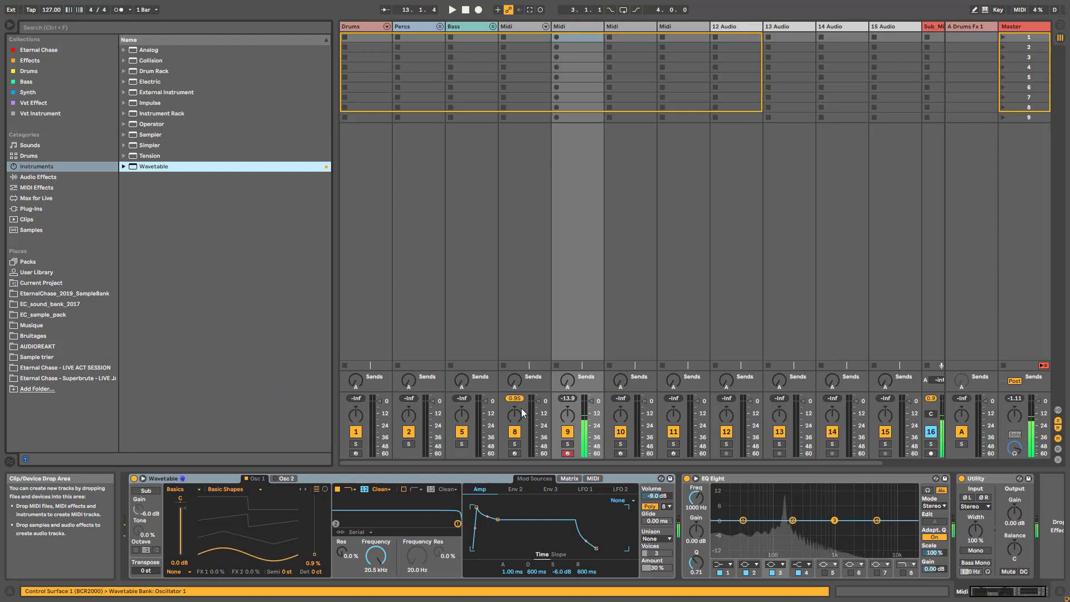
pyautogui.moveTo(315, 554); pyautogui.dragTo(314, 516)
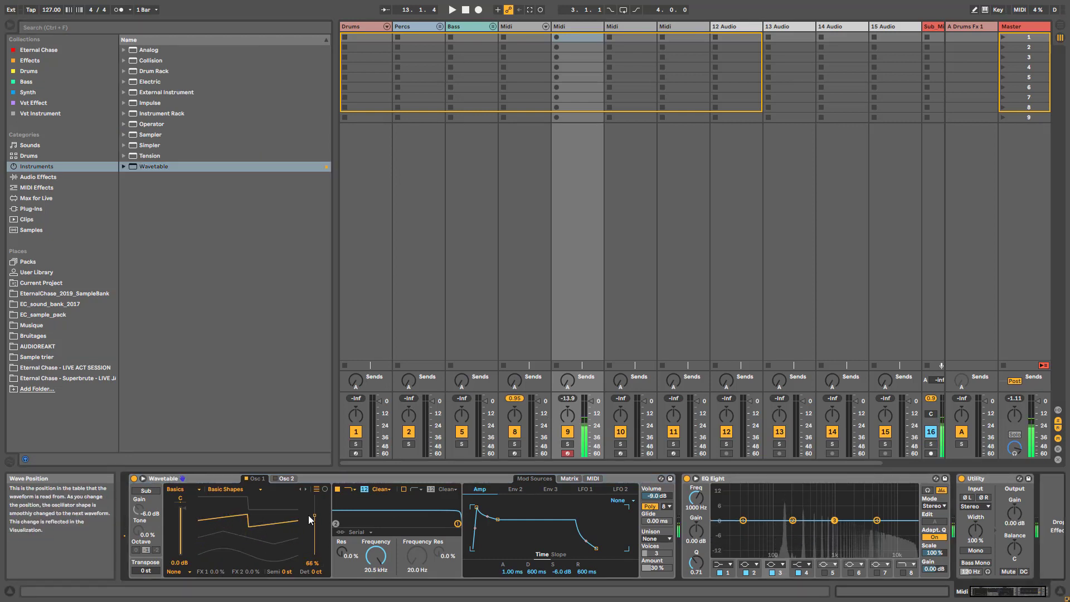
# - Turn on Oscillator 2, set its wave position to about 68% and transpose it up 5 semitones
pyautogui.click(289, 479)
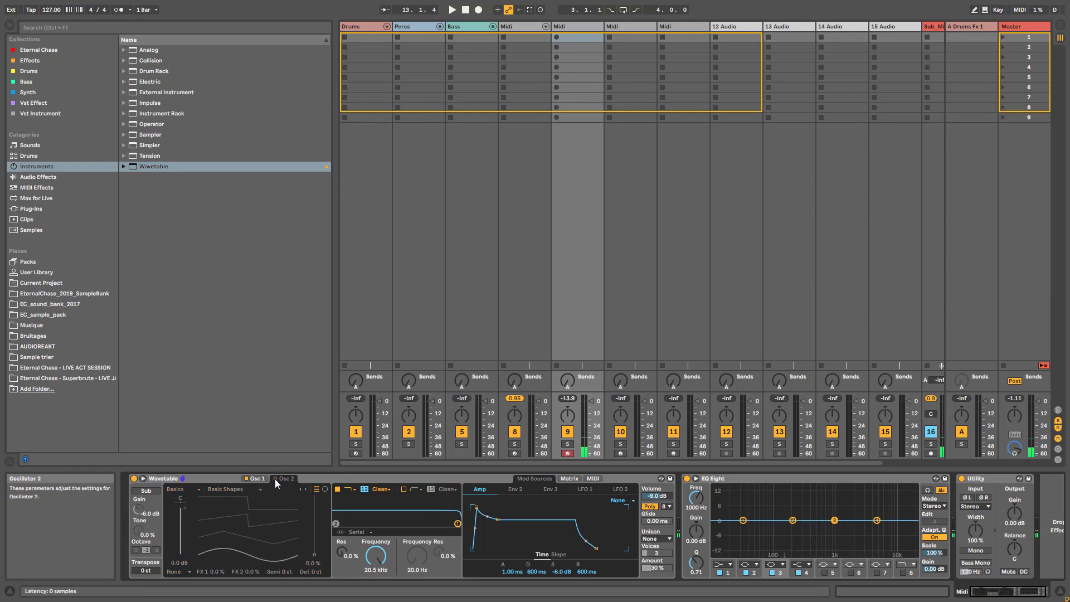
pyautogui.click(276, 479)
pyautogui.moveTo(314, 555); pyautogui.dragTo(314, 514)
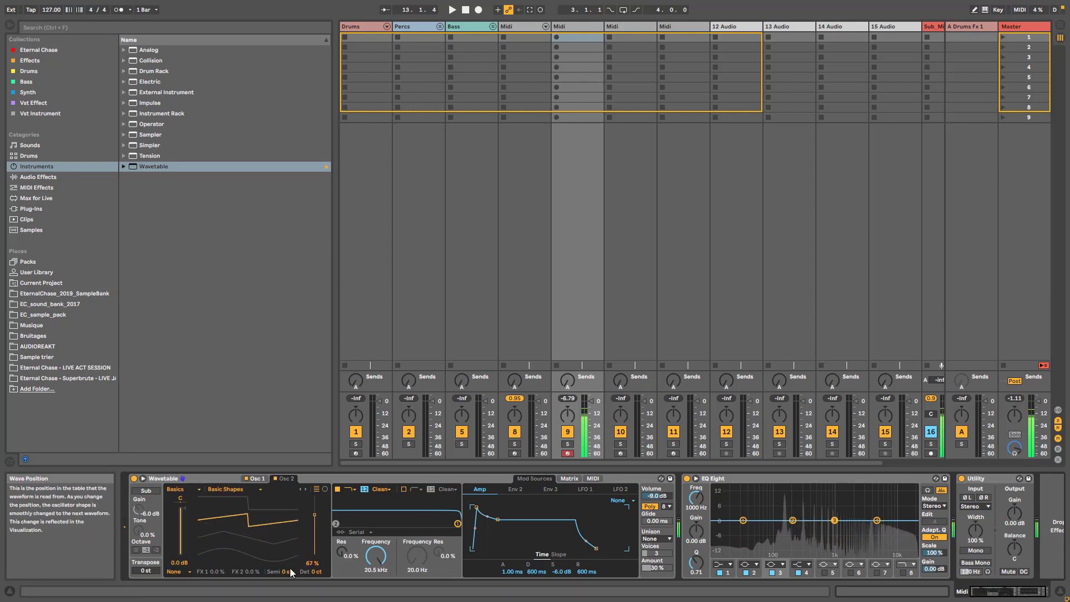
pyautogui.moveTo(289, 571); pyautogui.dragTo(289, 560)
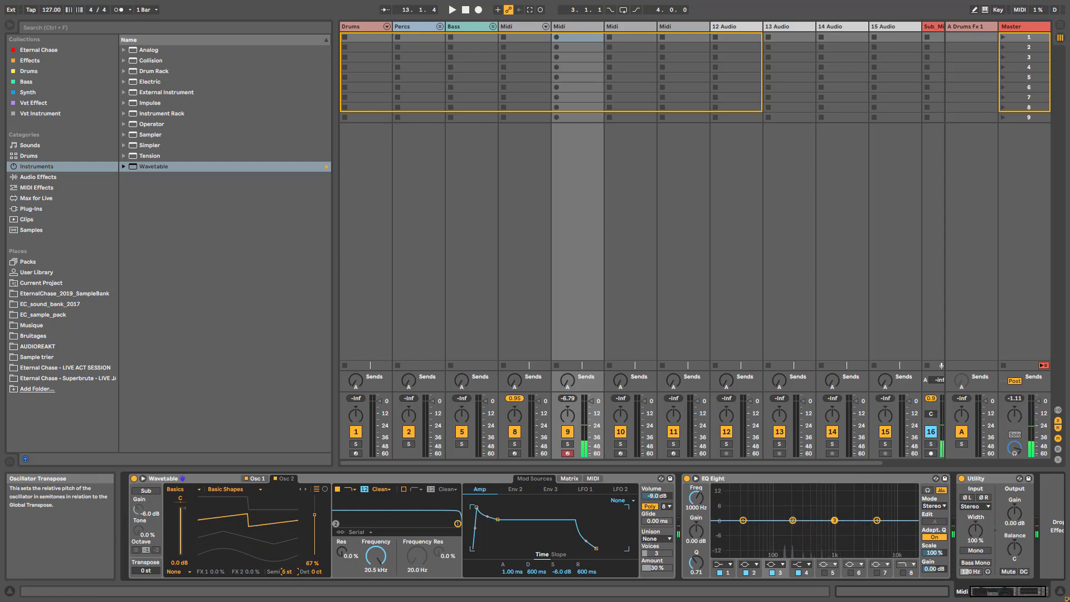
pyautogui.moveTo(287, 572); pyautogui.dragTo(288, 568)
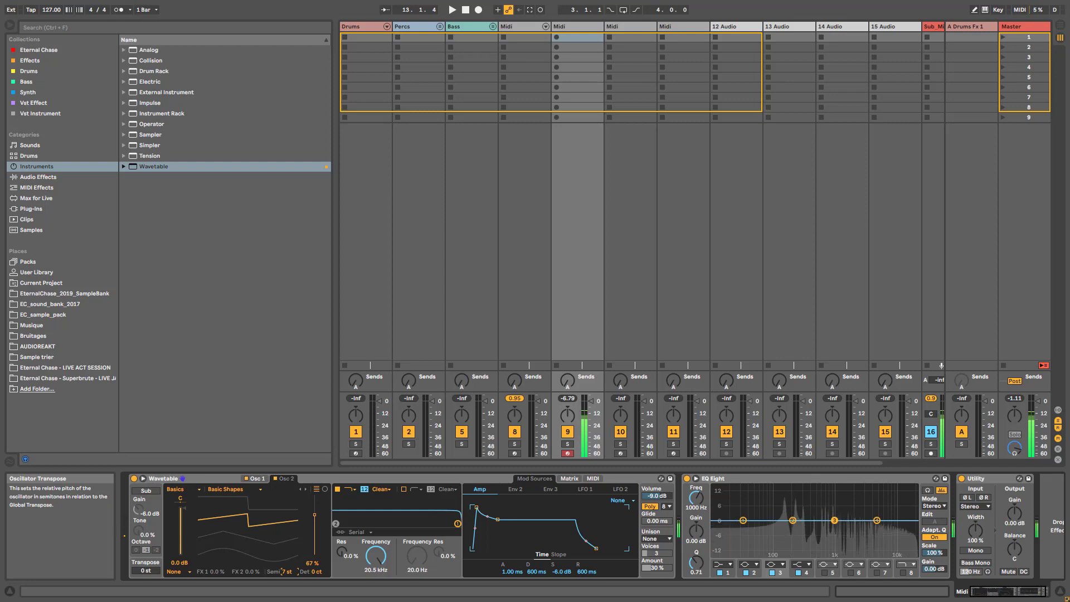
pyautogui.moveTo(287, 571); pyautogui.dragTo(288, 574)
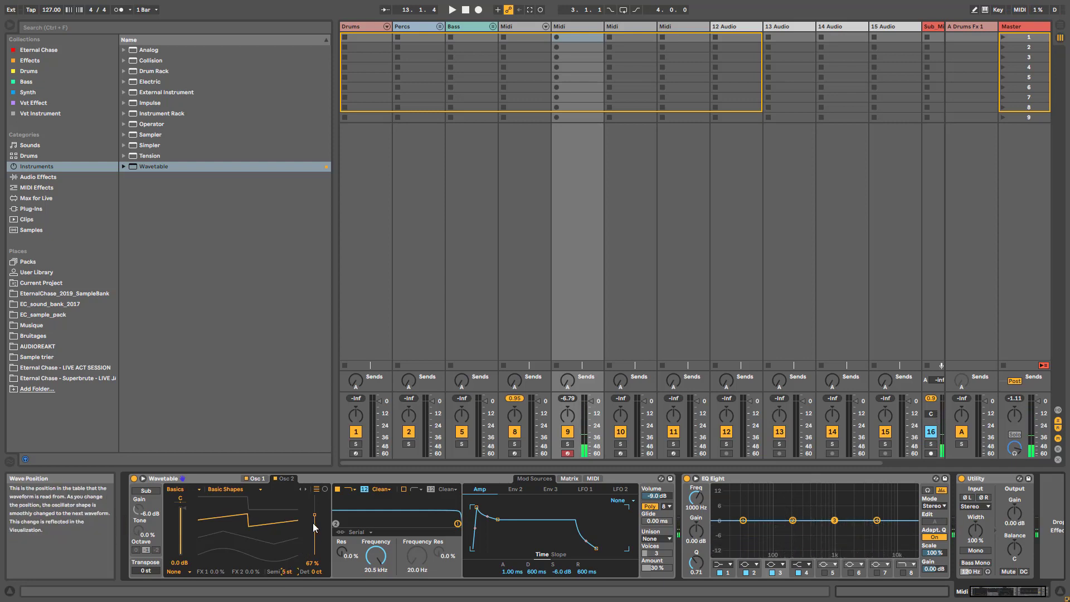
pyautogui.moveTo(315, 520); pyautogui.dragTo(315, 519)
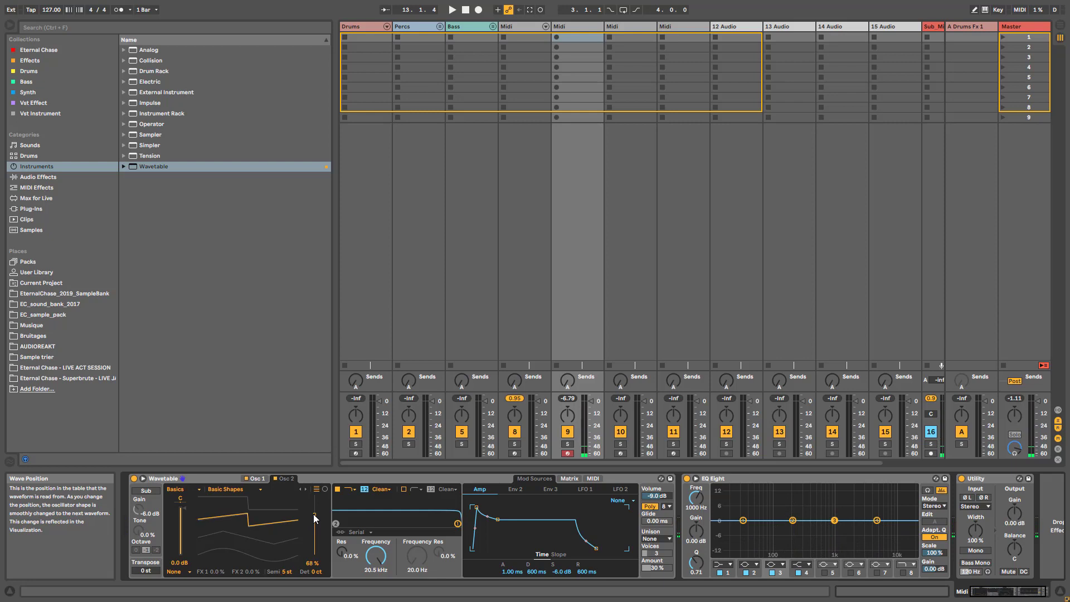
# - Turn on the sub oscillator with gain at -7.3 dB and tone at 100%, comparing the sound with and without it
pyautogui.click(254, 480)
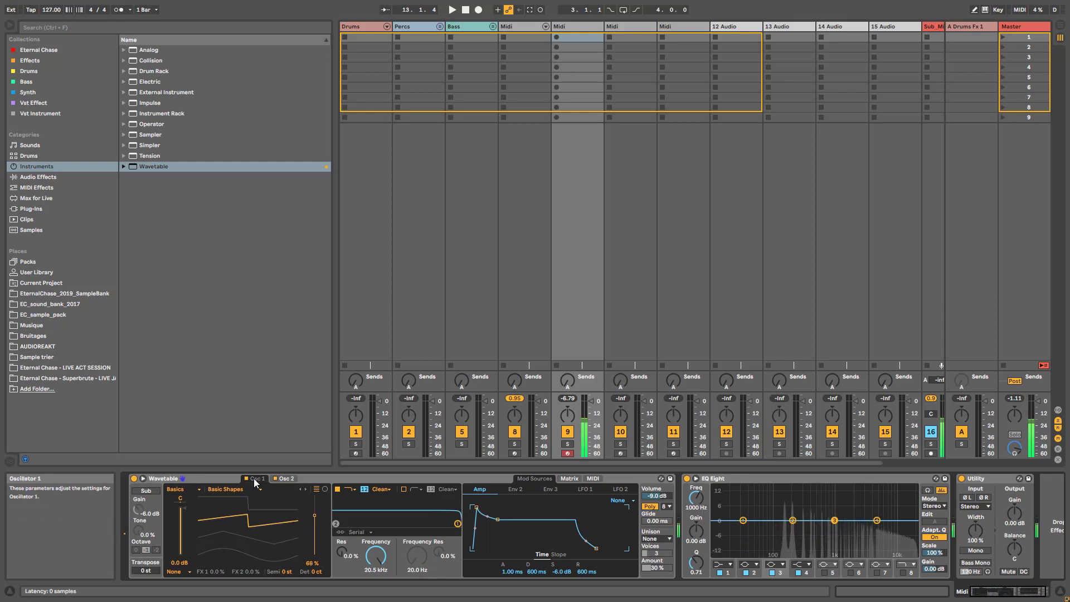
pyautogui.click(152, 493)
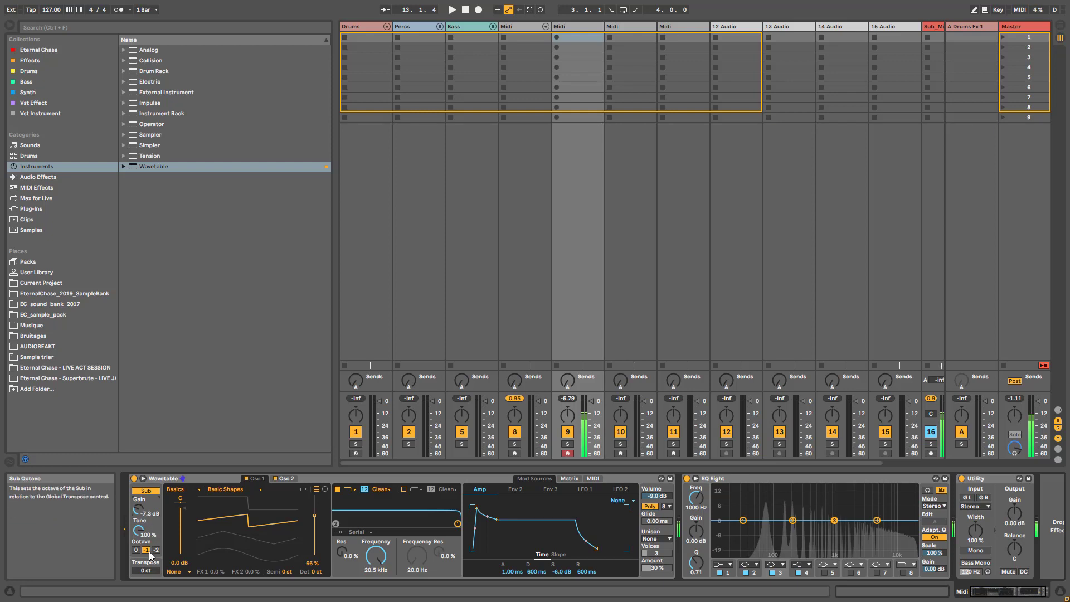
pyautogui.click(153, 493)
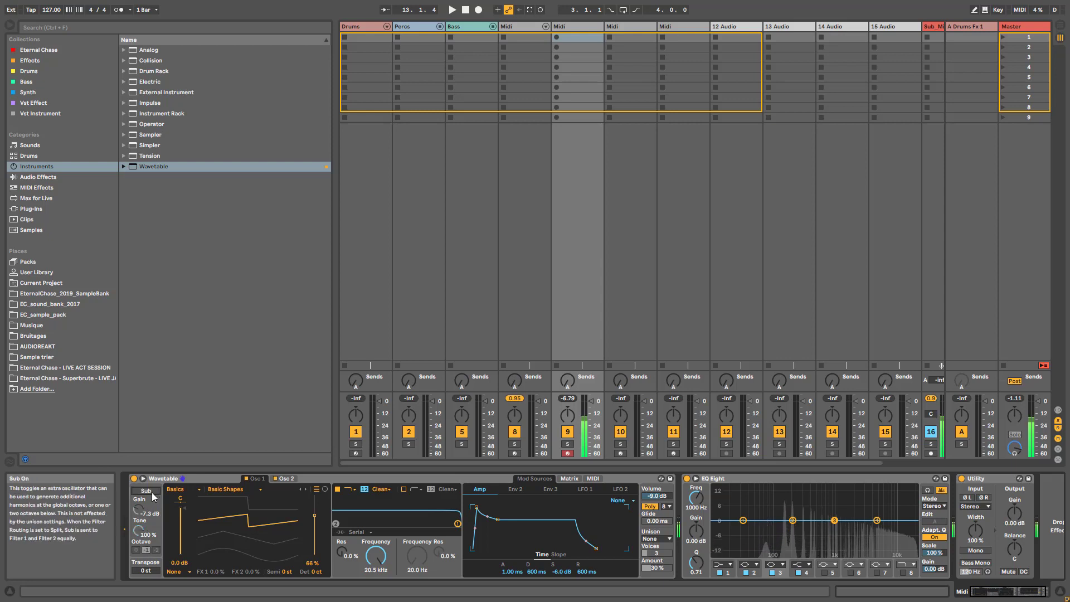
pyautogui.click(153, 494)
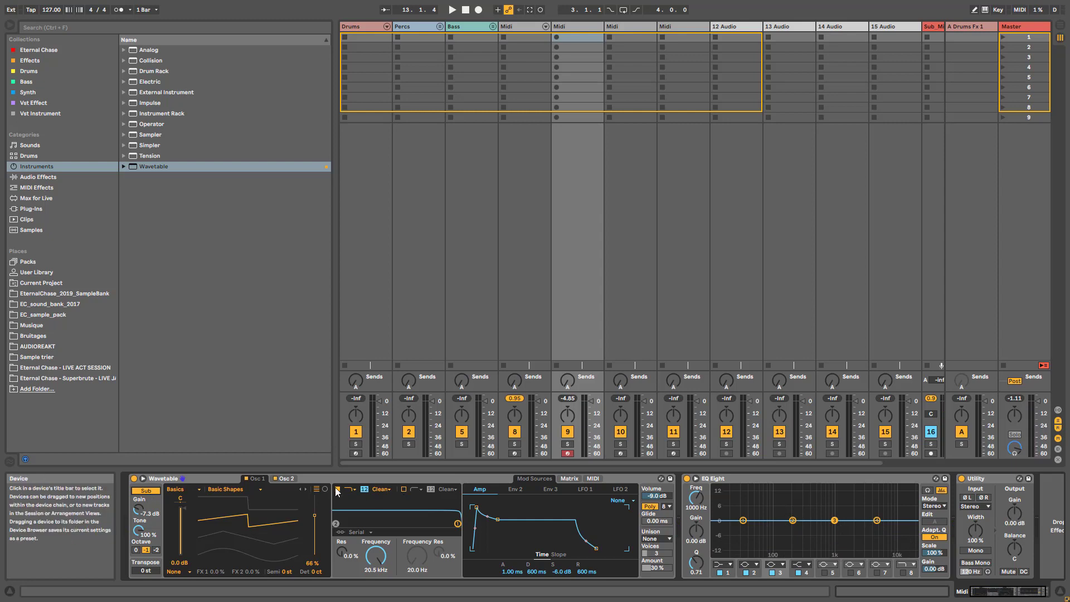
pyautogui.click(277, 479)
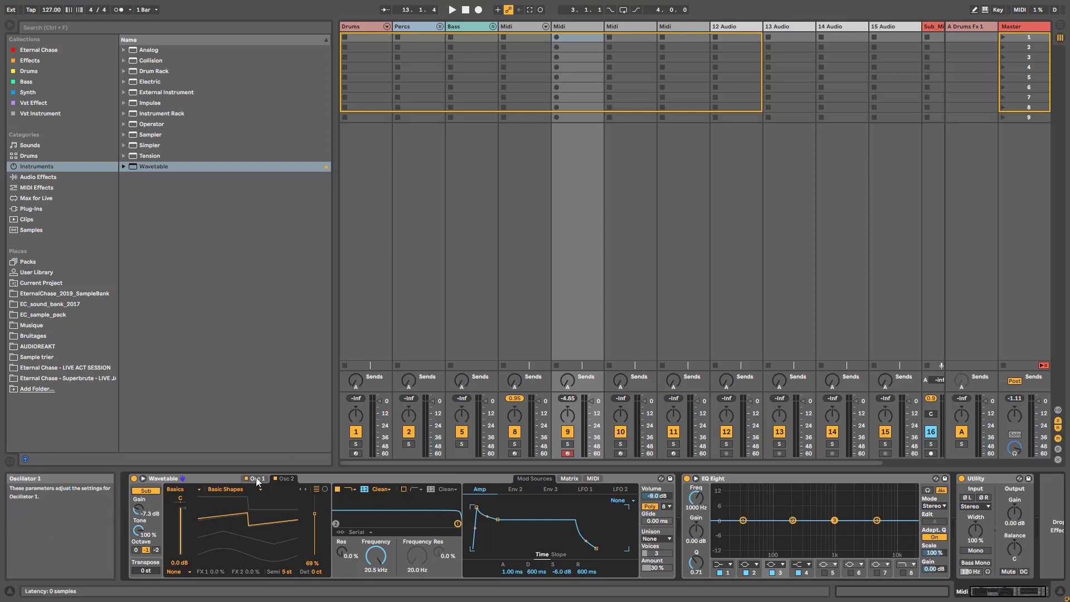
pyautogui.click(257, 479)
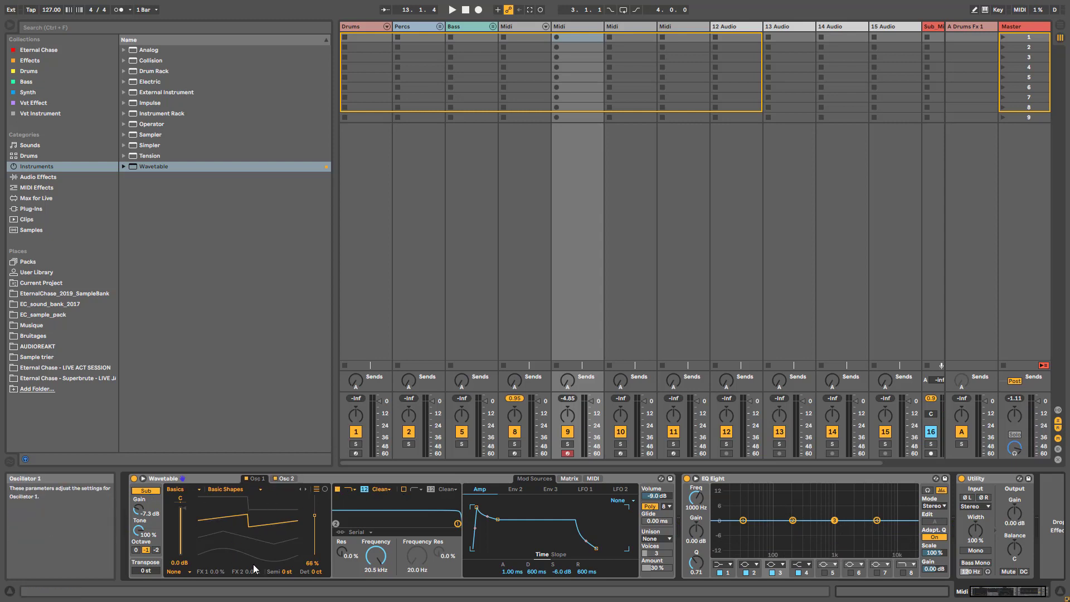
# - Switch Filter 1 to the PRD circuit with a 24 dB slope and set its frequency to about 19.4 kHz
pyautogui.click(385, 489)
pyautogui.click(382, 536)
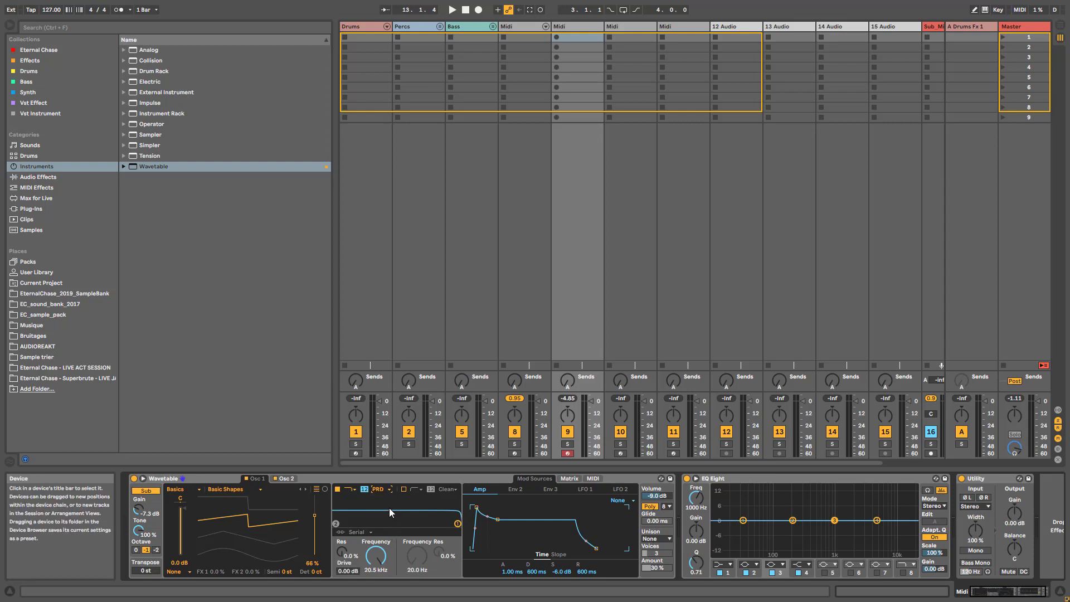
pyautogui.click(365, 491)
pyautogui.moveTo(458, 523); pyautogui.dragTo(427, 523)
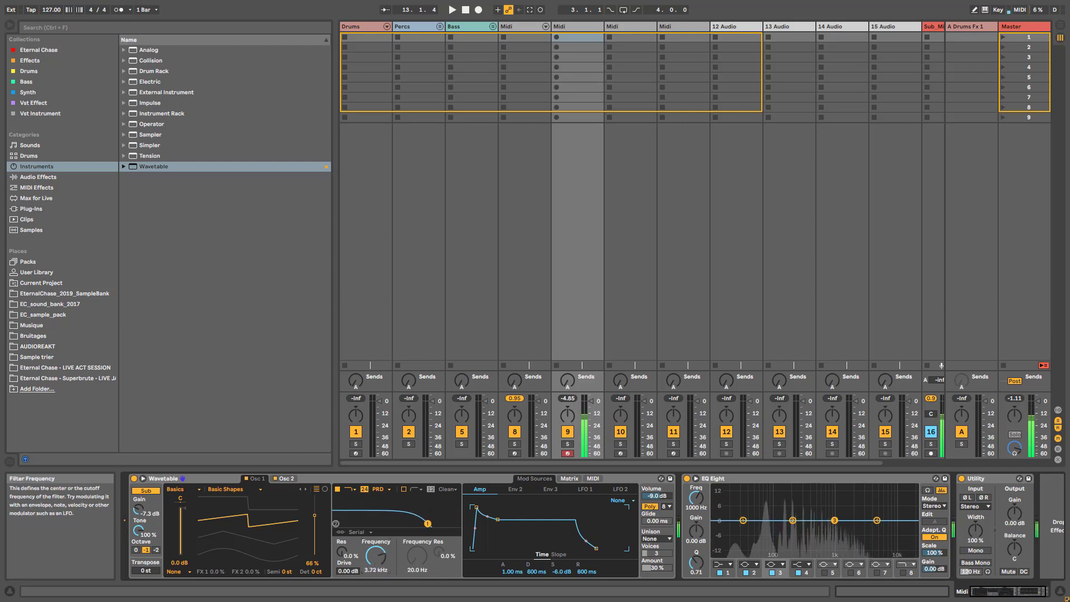
pyautogui.moveTo(376, 561); pyautogui.dragTo(376, 533)
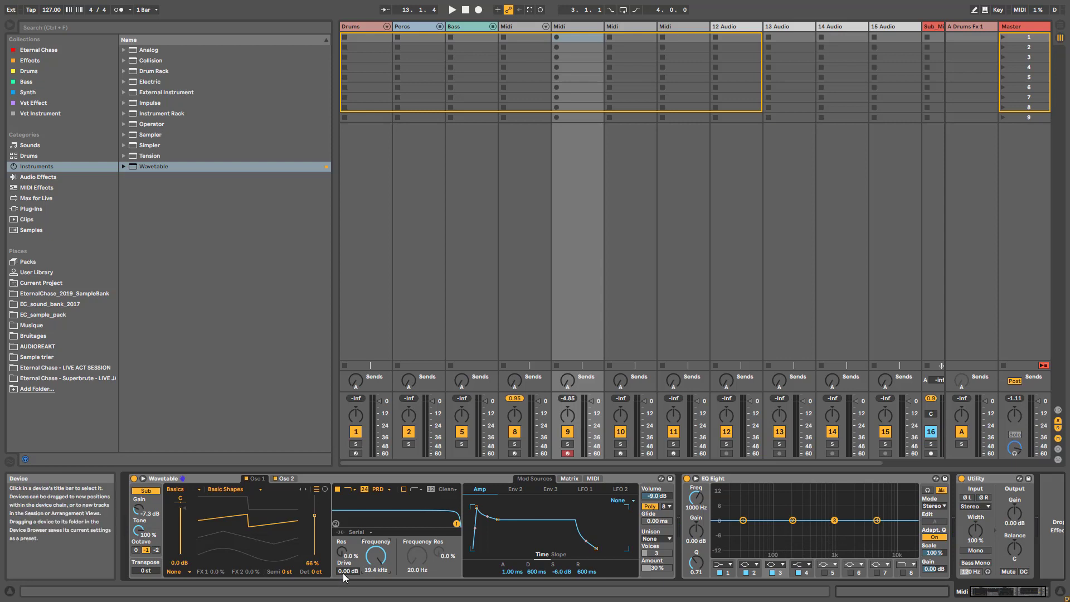
# - Group the Wavetable device into an instrument rack and show the rack's macro controls
pyautogui.click(221, 482)
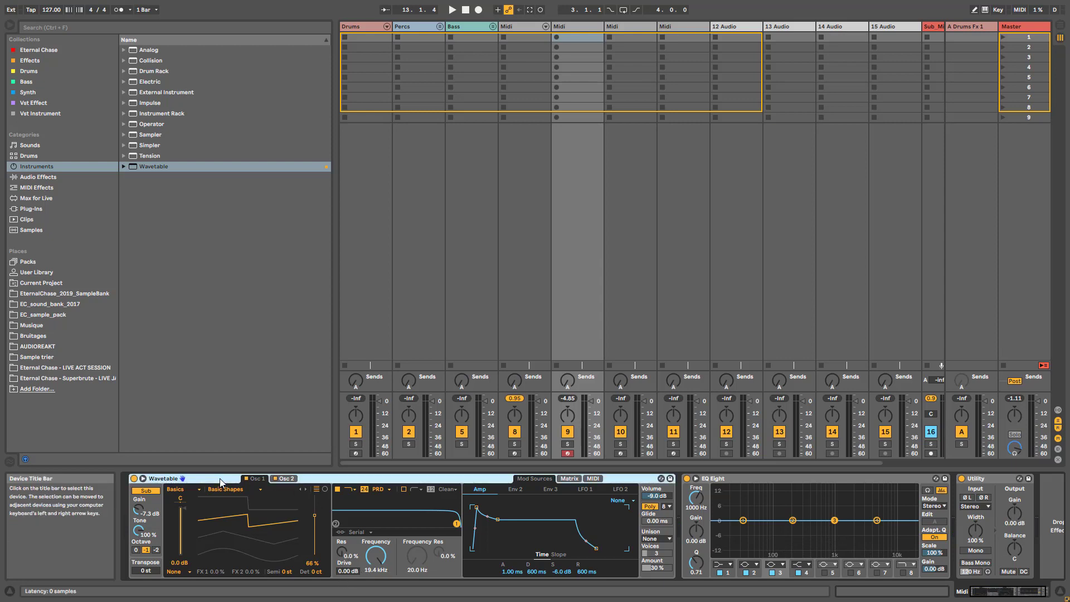
pyautogui.hotkey('ctrl', 'g')
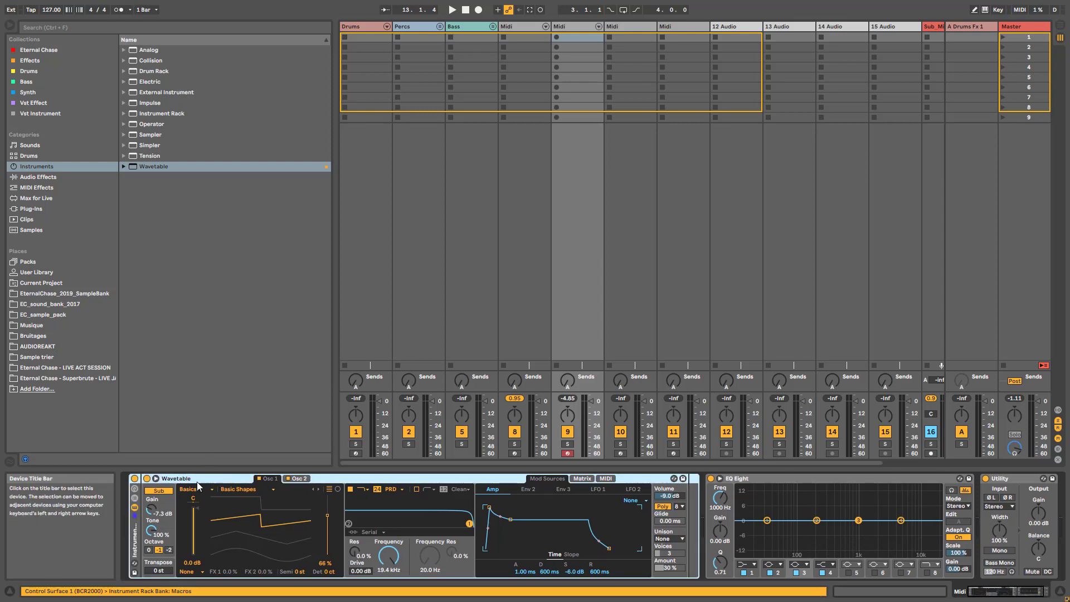
pyautogui.click(134, 498)
# - Map the Filter 1 frequency to Macro 1 and rename the macro FILTER
pyautogui.rightClick(504, 557)
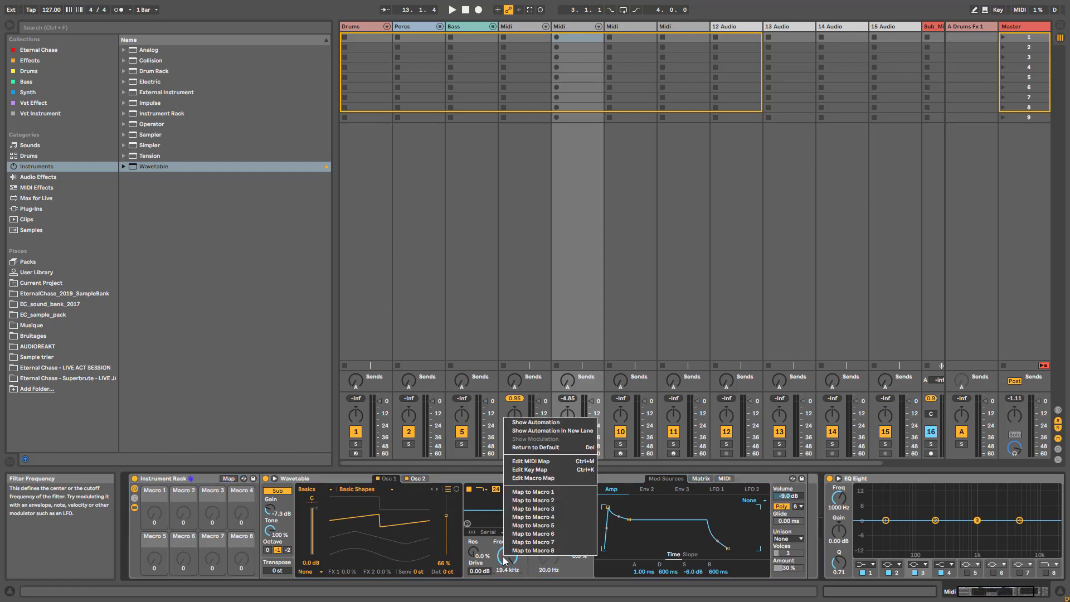
pyautogui.click(535, 496)
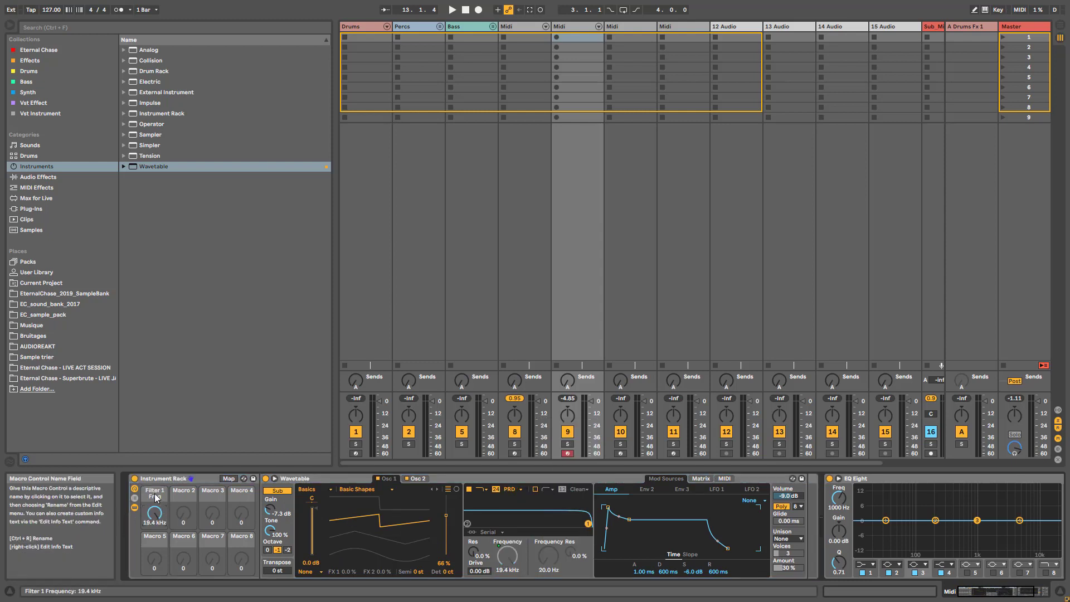
pyautogui.hotkey('ctrl', 'r')
pyautogui.press('capslock')
pyautogui.write('FILTER')
pyautogui.press('Return')
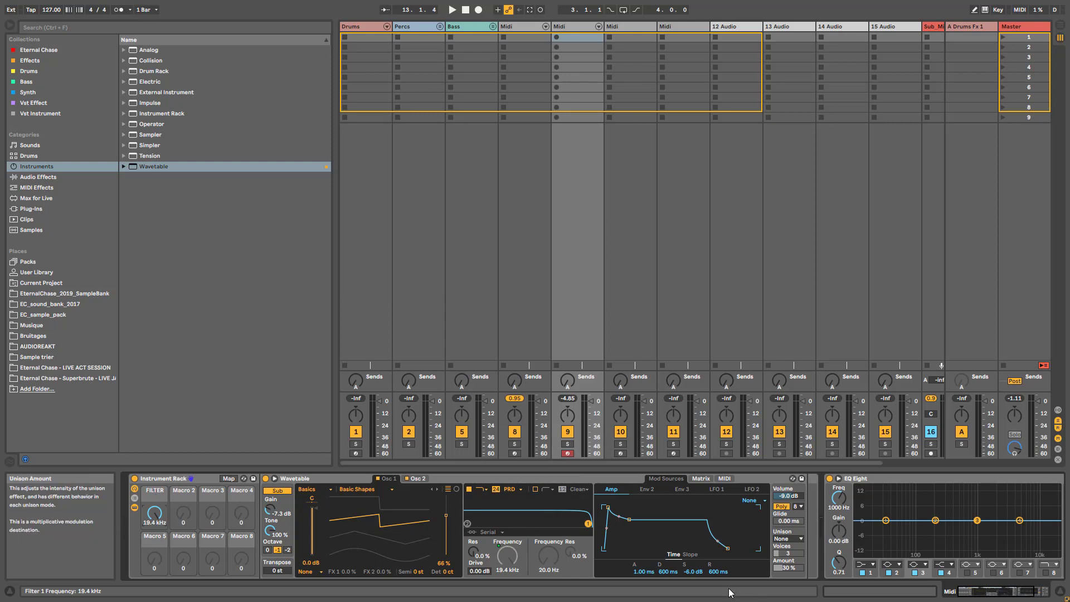
# - Map the amp envelope's sustain to Macro 2 and rename the macro LENGHT
pyautogui.rightClick(695, 572)
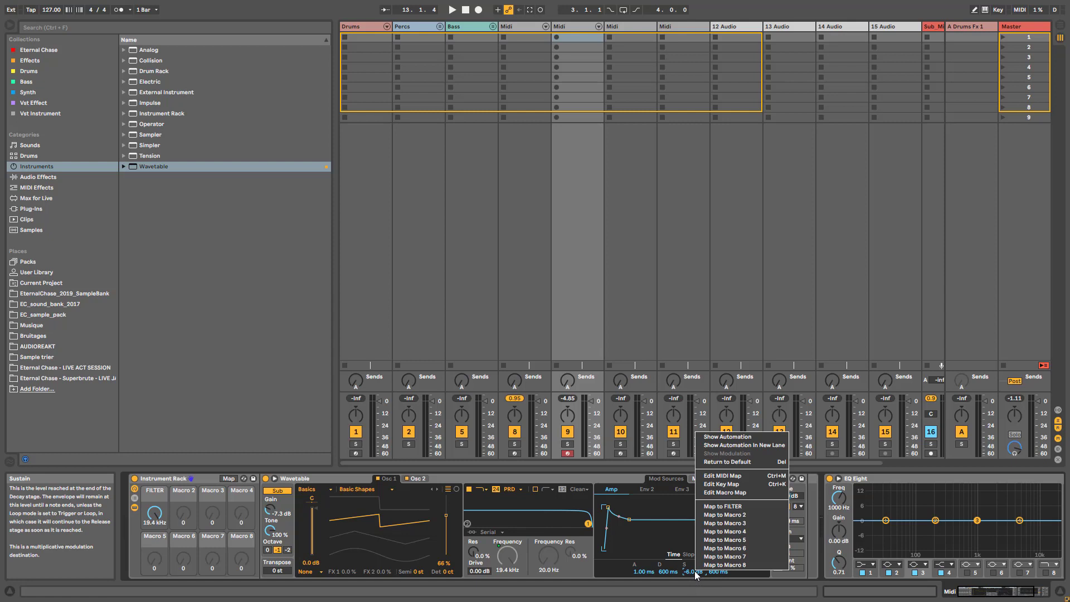
pyautogui.click(723, 515)
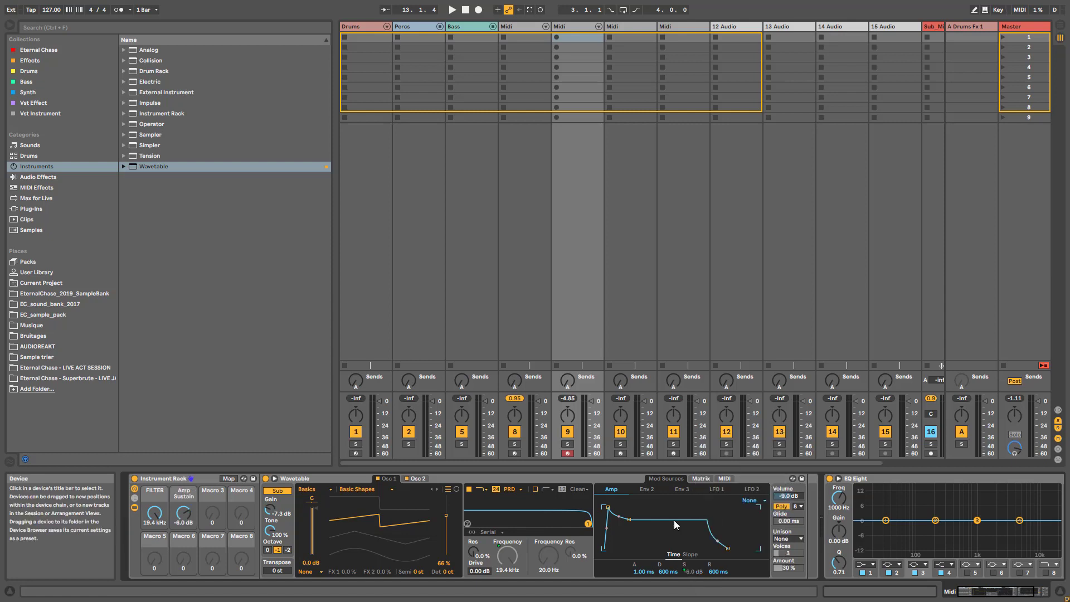
pyautogui.click(188, 496)
pyautogui.hotkey('ctrl', 'r')
pyautogui.write('LE')
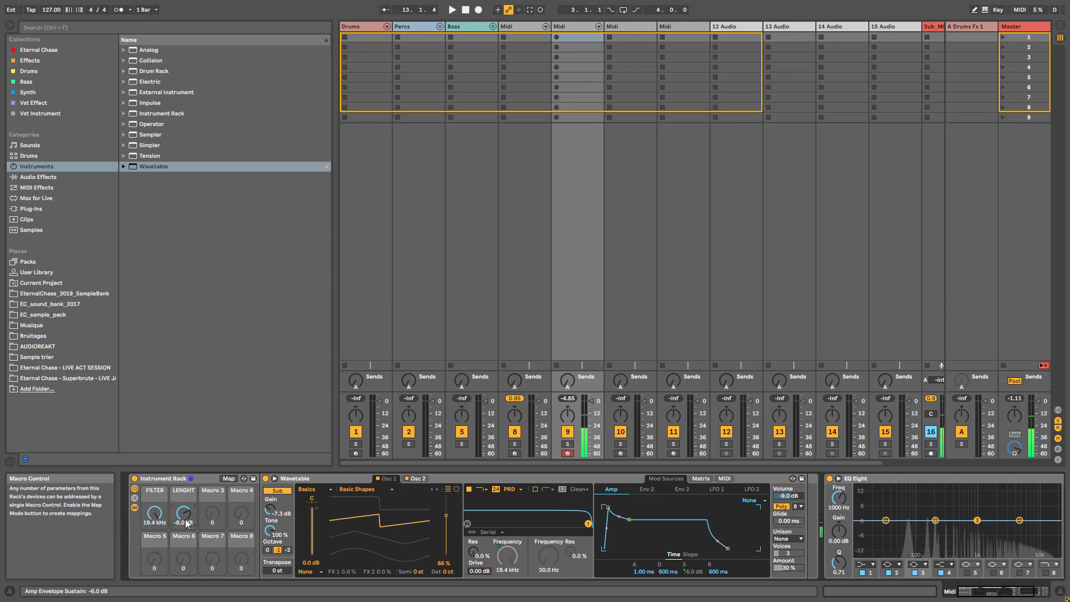
# - Sweep the LENGHT macro across its range, leave it at -2.0 dB, and set the amp envelope's attack to about 20.8 ms
pyautogui.moveTo(187, 523); pyautogui.dragTo(187, 552)
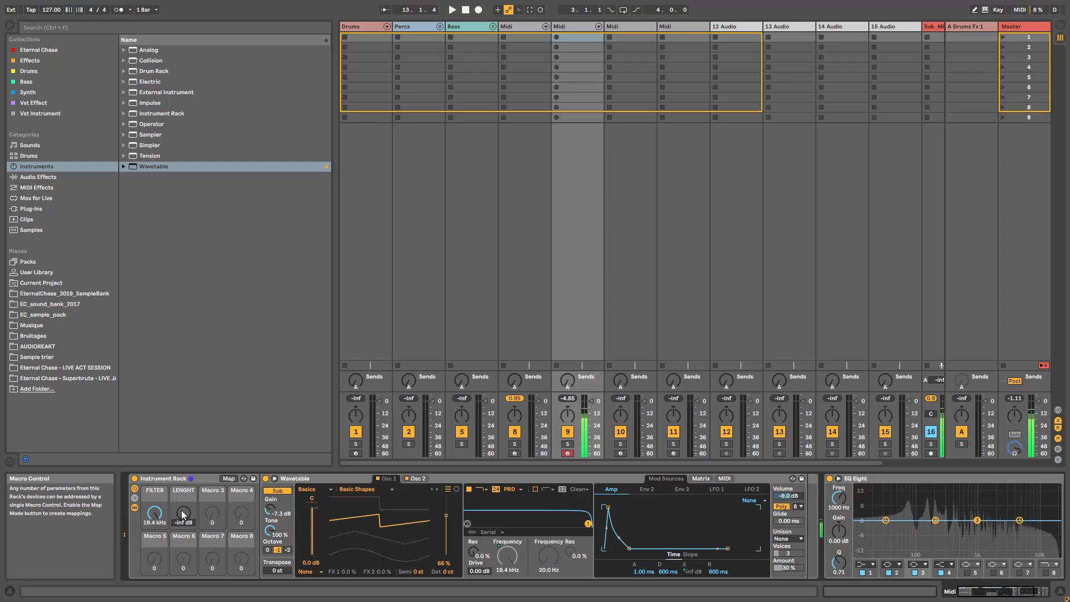
pyautogui.moveTo(182, 510); pyautogui.dragTo(182, 477)
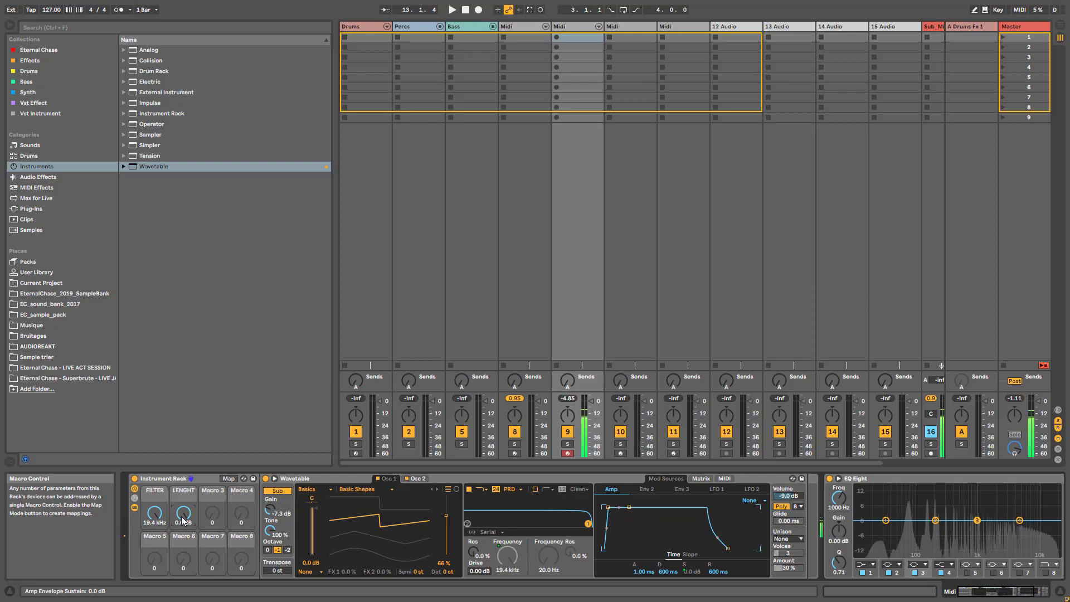
pyautogui.moveTo(183, 520); pyautogui.dragTo(182, 552)
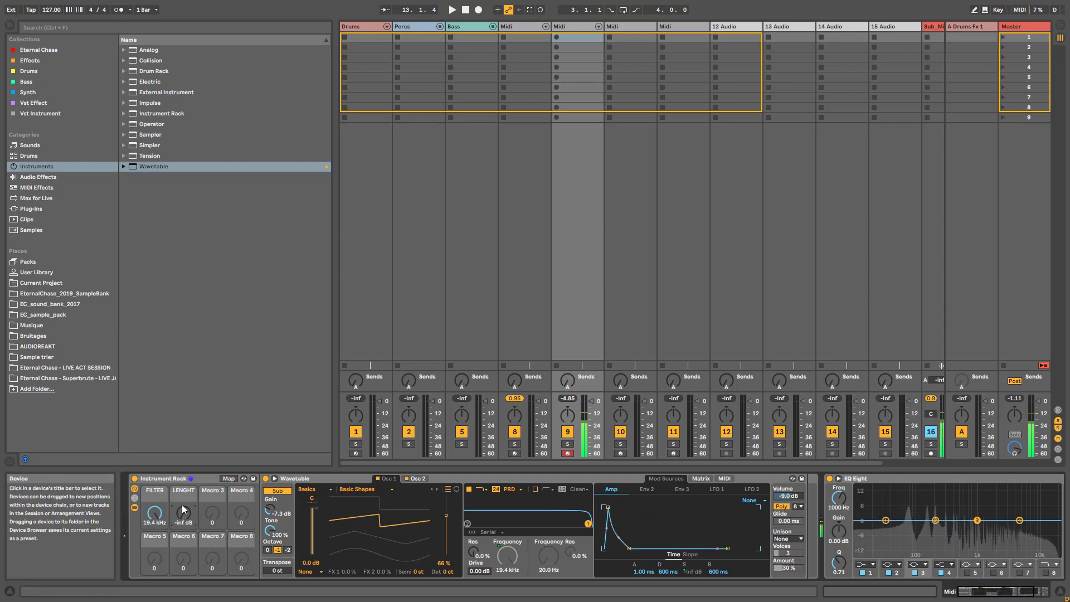
pyautogui.moveTo(183, 509); pyautogui.dragTo(183, 479)
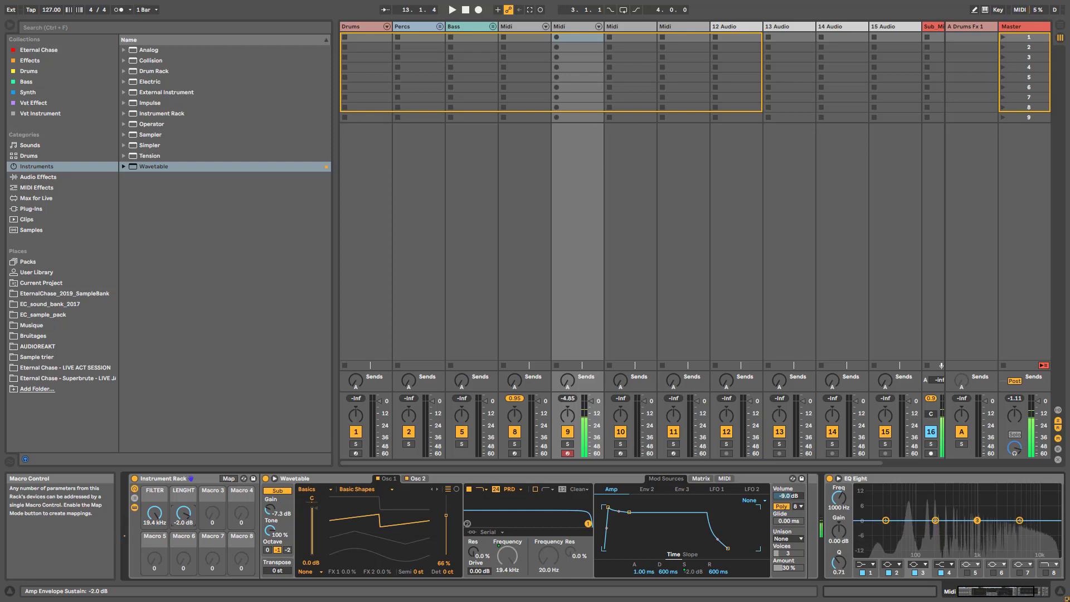
pyautogui.moveTo(644, 572); pyautogui.dragTo(644, 552)
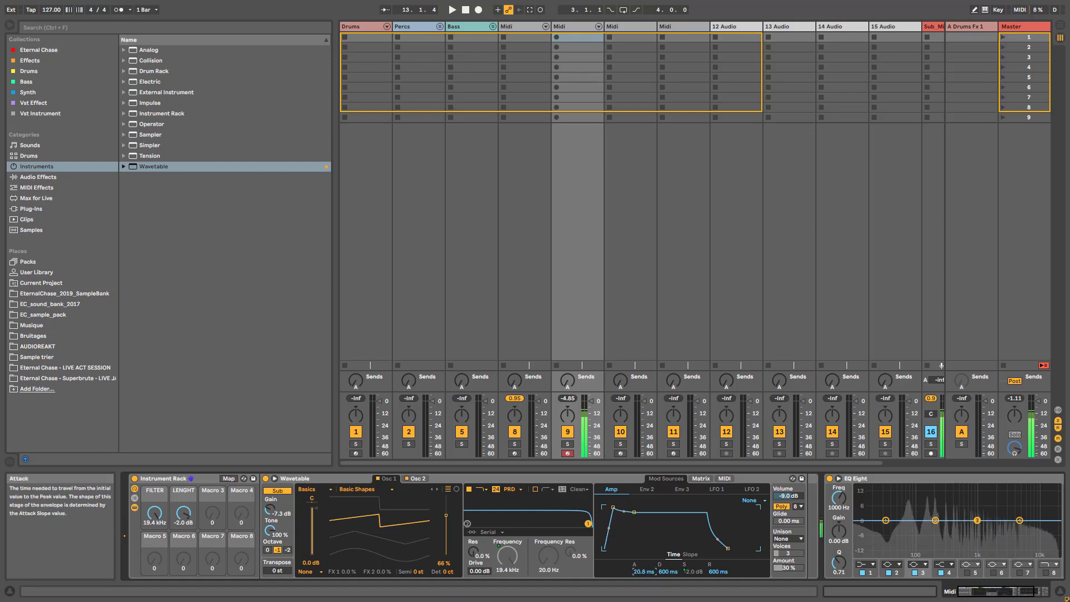
pyautogui.moveTo(644, 552)
pyautogui.mouseDown()
pyautogui.moveTo(644, 574)
pyautogui.moveTo(635, 546)
pyautogui.moveTo(635, 562)
pyautogui.mouseUp()
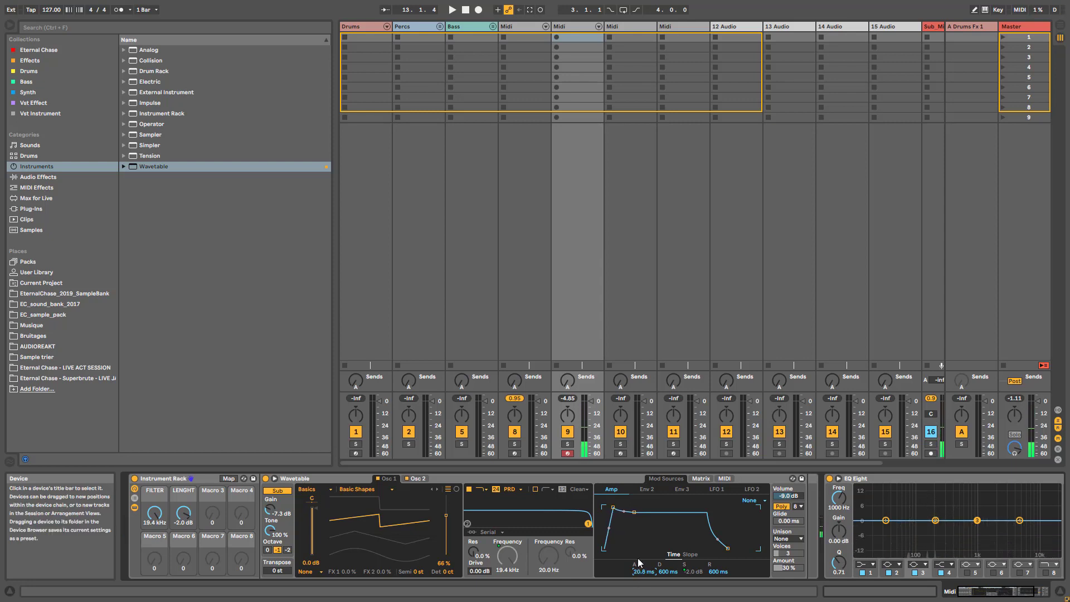
# - Lower the FILTER macro to about 590 Hz and set the Amp envelope's modulation of the Amp target to 61 in the modulation matrix
pyautogui.click(702, 479)
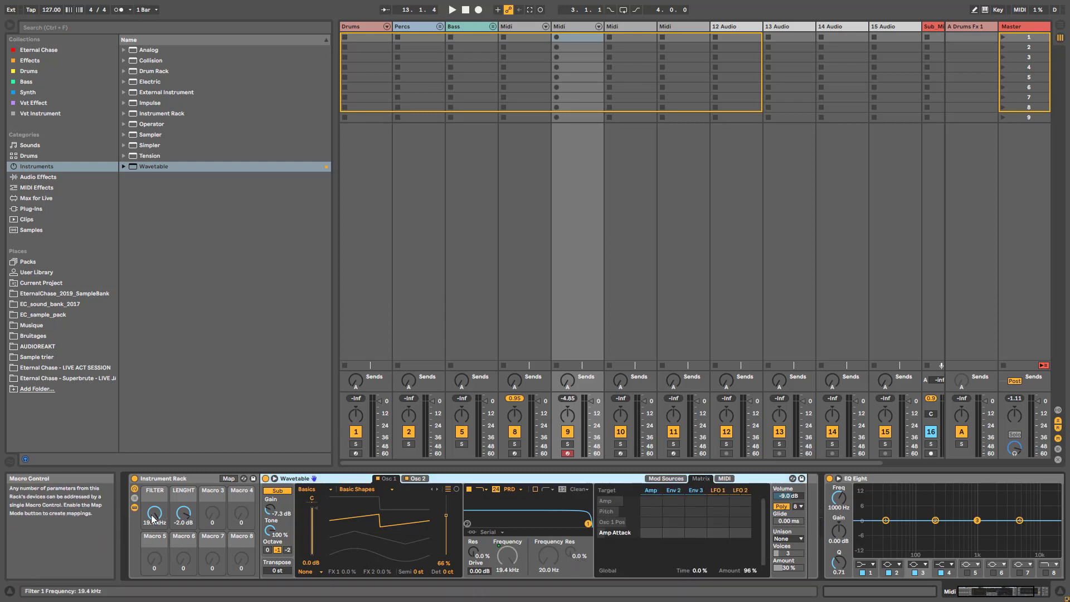
pyautogui.moveTo(153, 518); pyautogui.dragTo(152, 558)
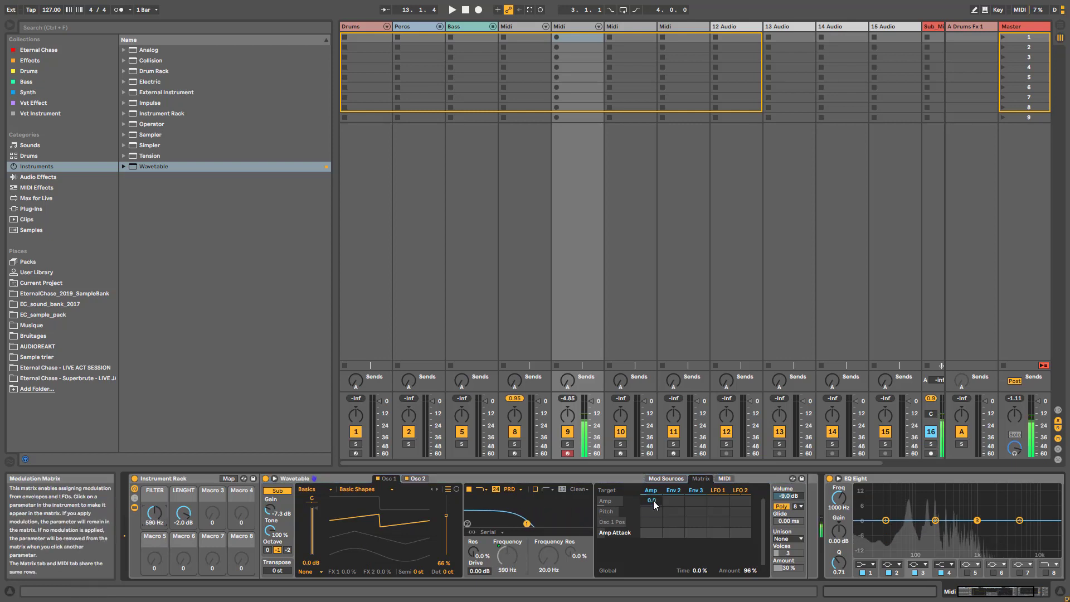
pyautogui.moveTo(654, 501); pyautogui.dragTo(653, 489)
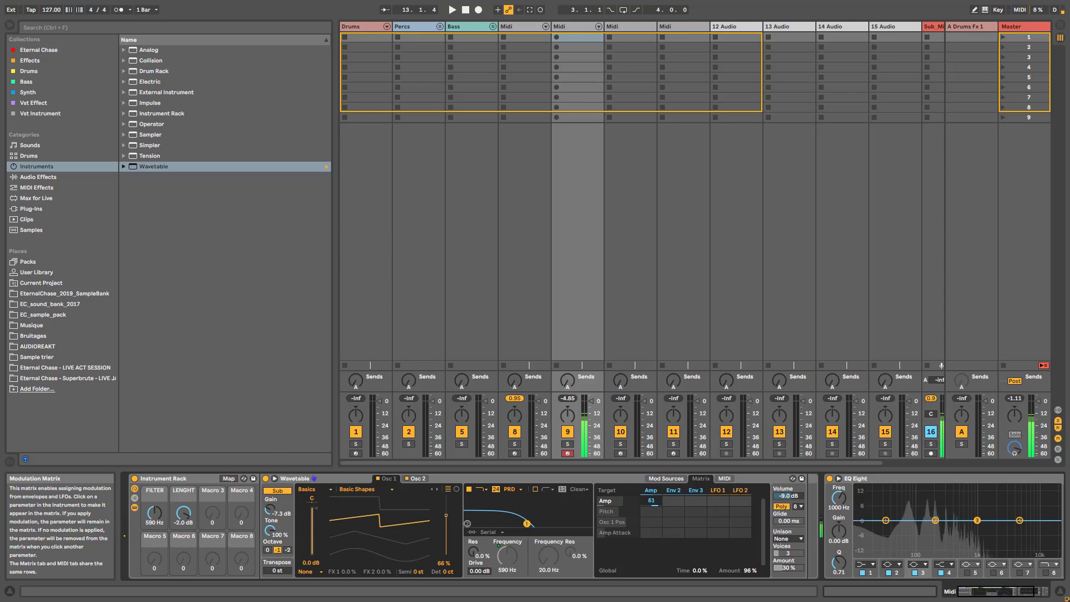
# - Clear the Amp envelope's modulation of the Amp target and set its modulation of the Filter 1 frequency to 61
pyautogui.press('Delete')
pyautogui.click(508, 556)
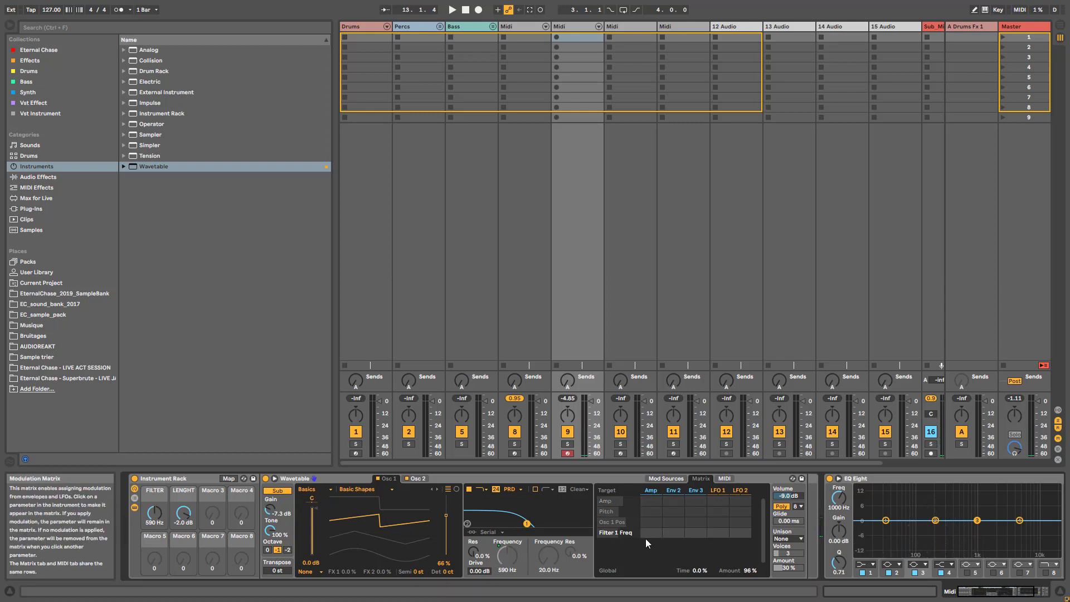
pyautogui.moveTo(654, 533); pyautogui.dragTo(653, 499)
# - Set the Amp envelope's modulation of Pitch to -0.5 in the modulation matrix, comparing it against 0
pyautogui.click(655, 511)
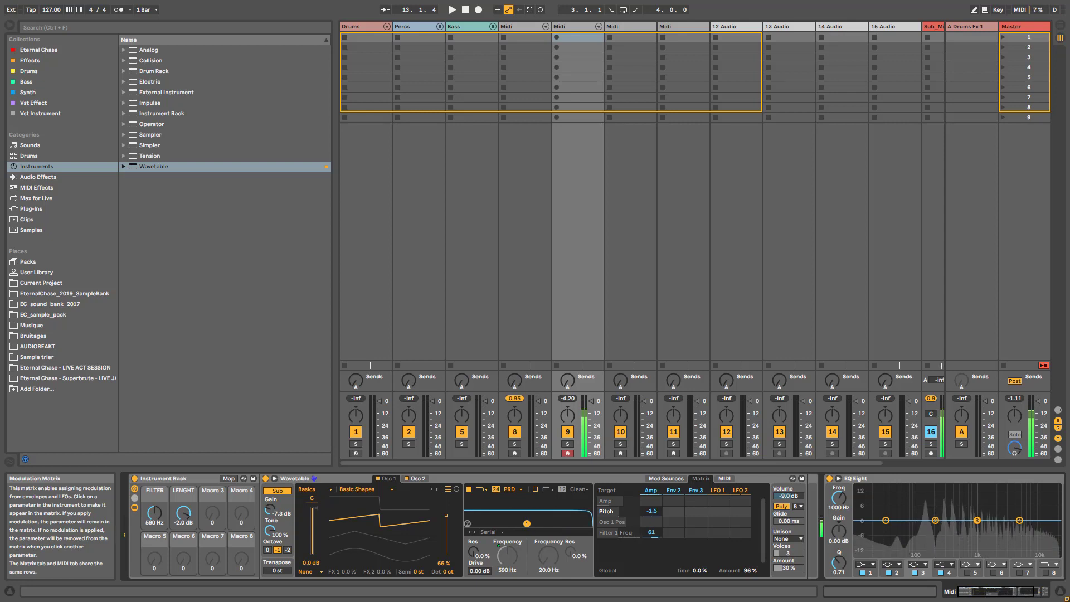
pyautogui.write('0.5')
pyautogui.press('Return')
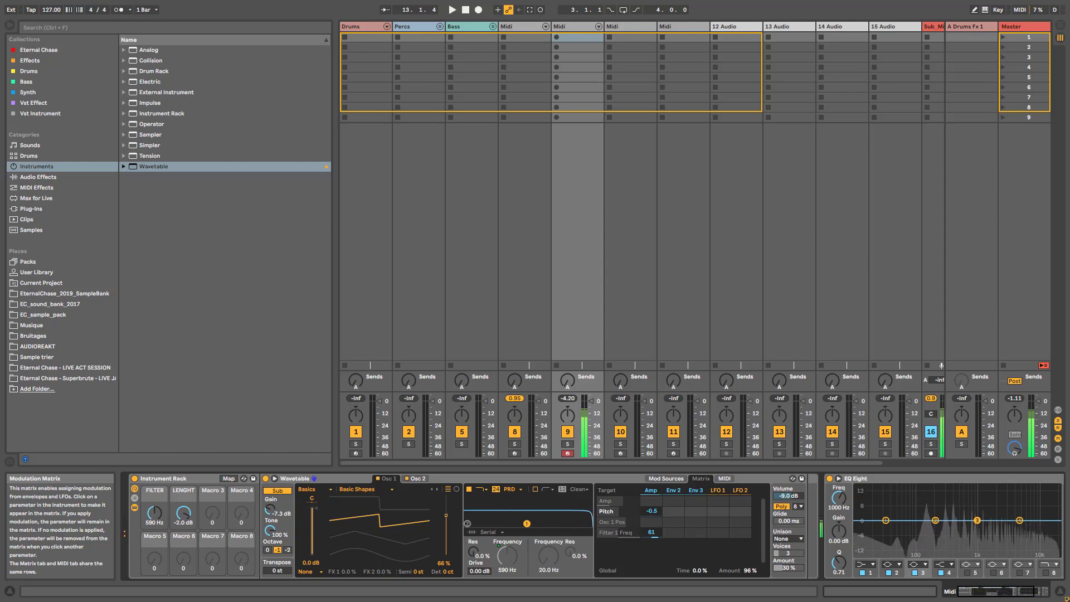
pyautogui.write('0')
pyautogui.press('Return')
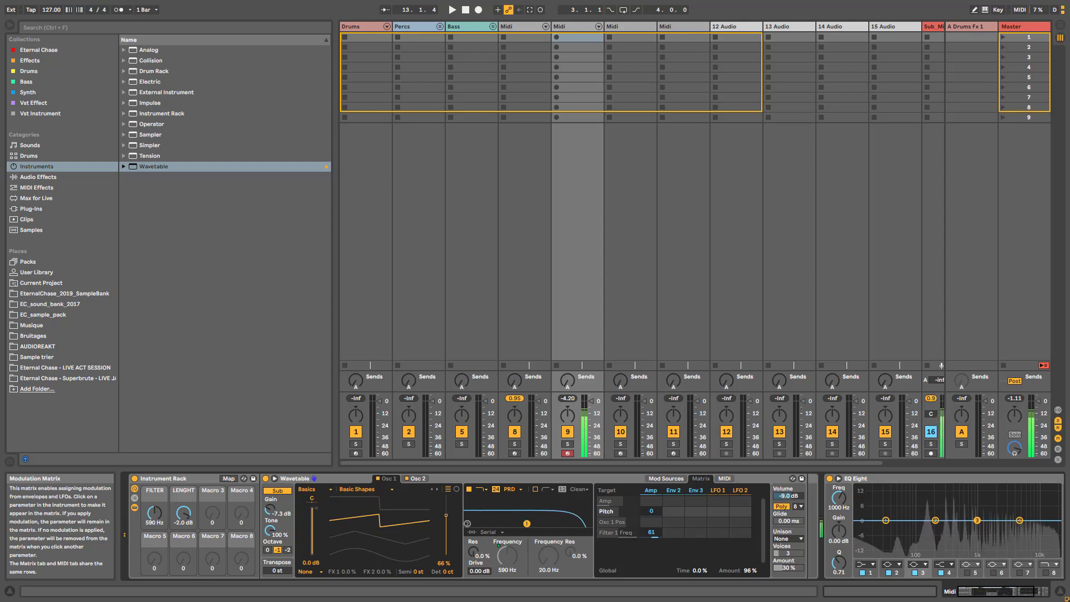
pyautogui.write('-0.5')
pyautogui.press('Return')
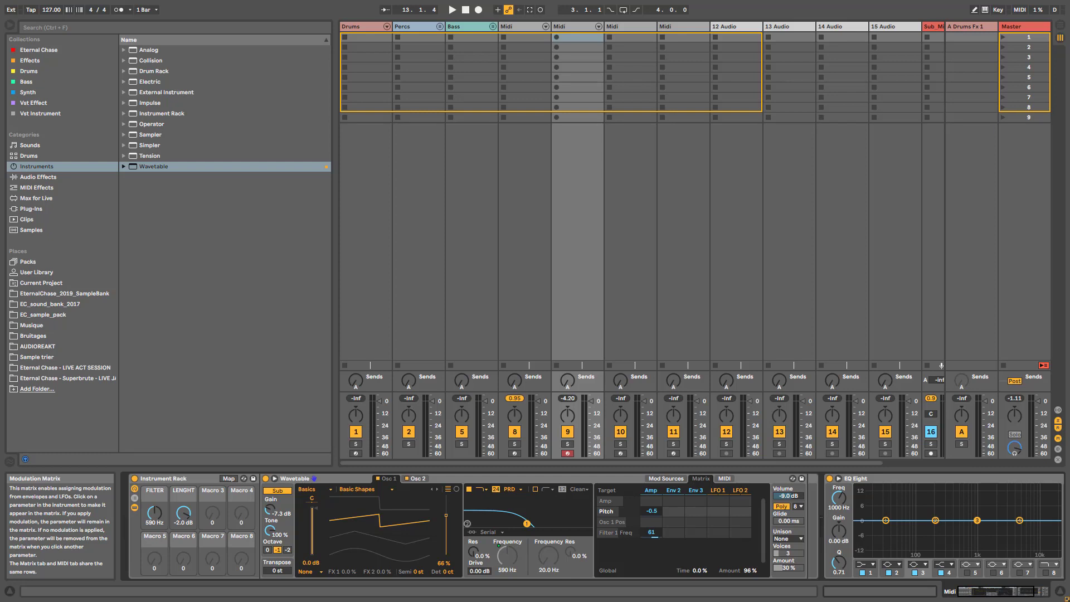
# - Set Env 2's modulation of the Filter 1 frequency to 44 in the modulation matrix
pyautogui.click(516, 25)
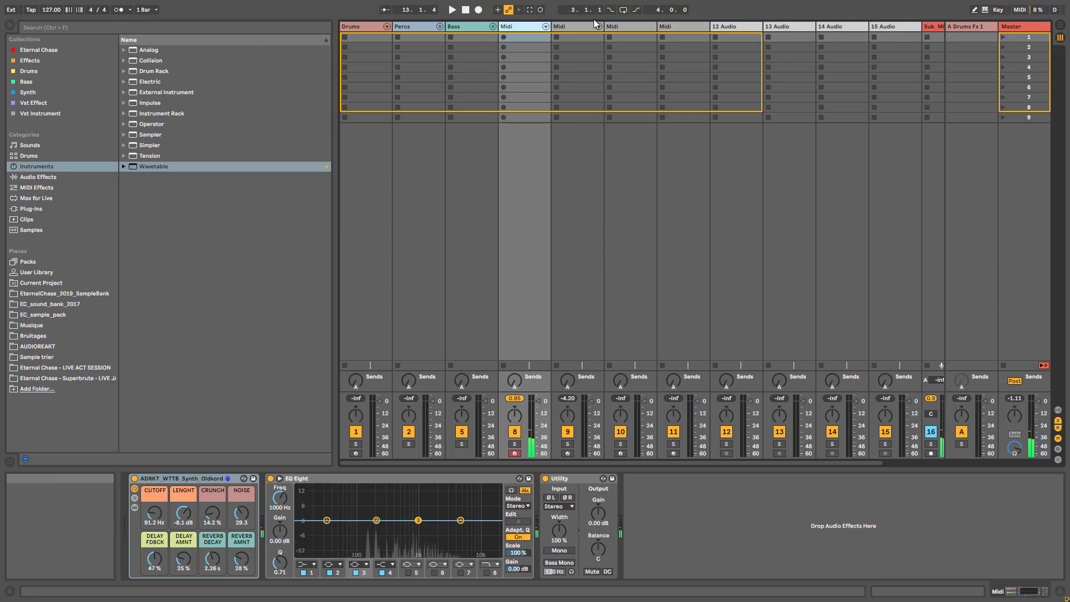
pyautogui.click(569, 29)
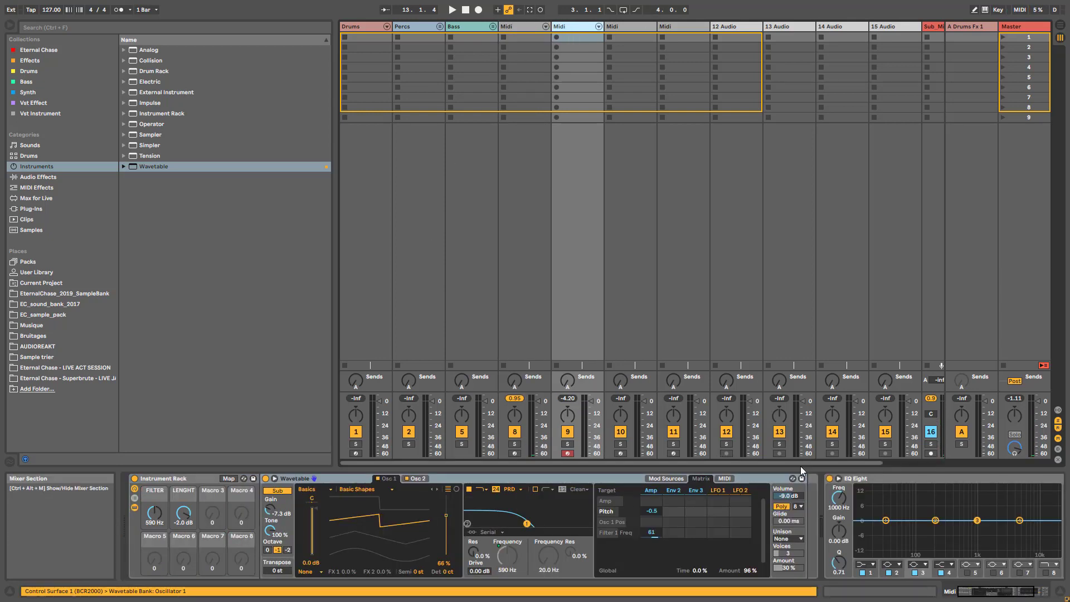
pyautogui.click(675, 491)
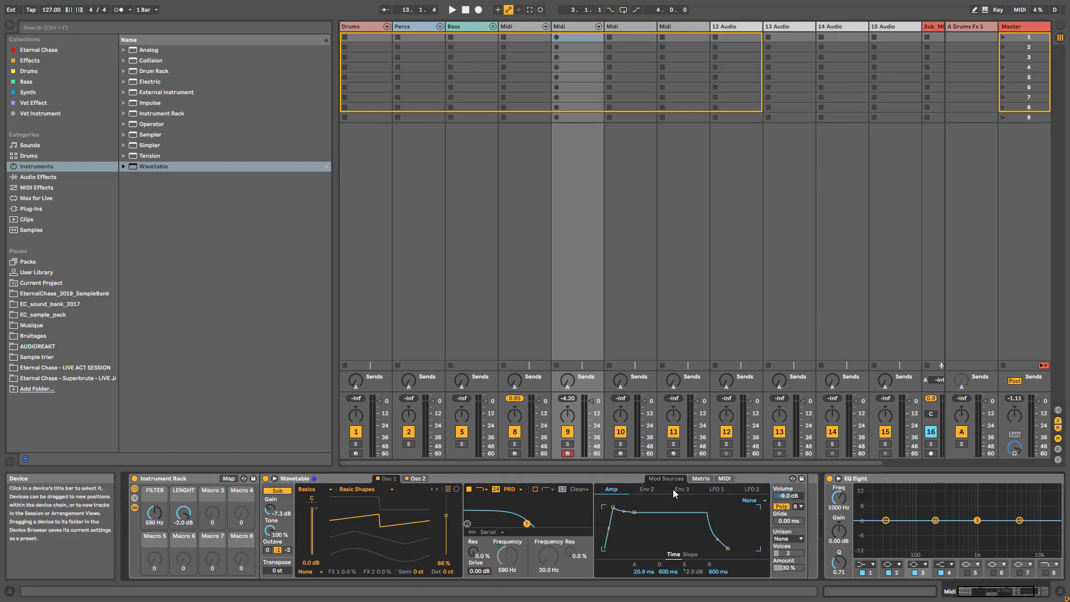
pyautogui.click(701, 479)
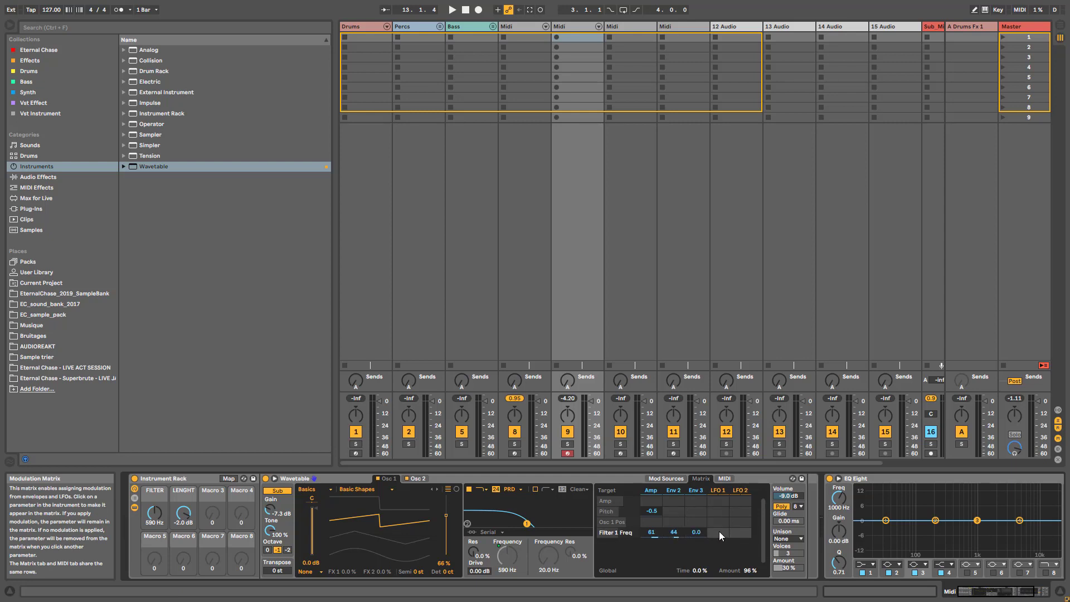
# - Lengthen Env 2's attack to about 3.71 s and lower the FILTER macro to about 82.7 Hz
pyautogui.click(669, 492)
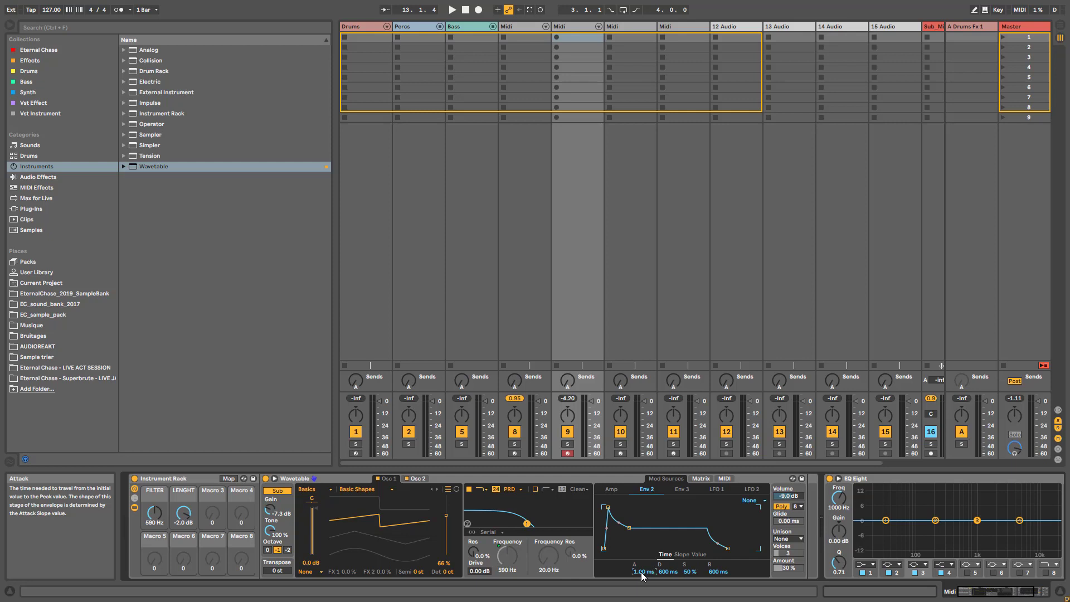
pyautogui.moveTo(642, 576); pyautogui.dragTo(642, 502)
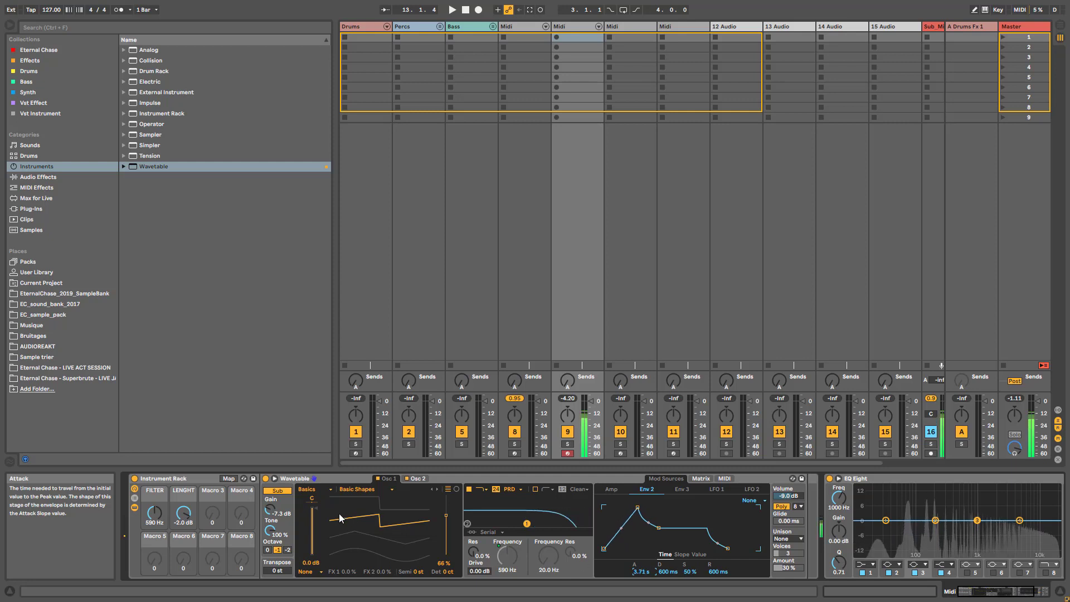
pyautogui.moveTo(154, 513); pyautogui.dragTo(155, 531)
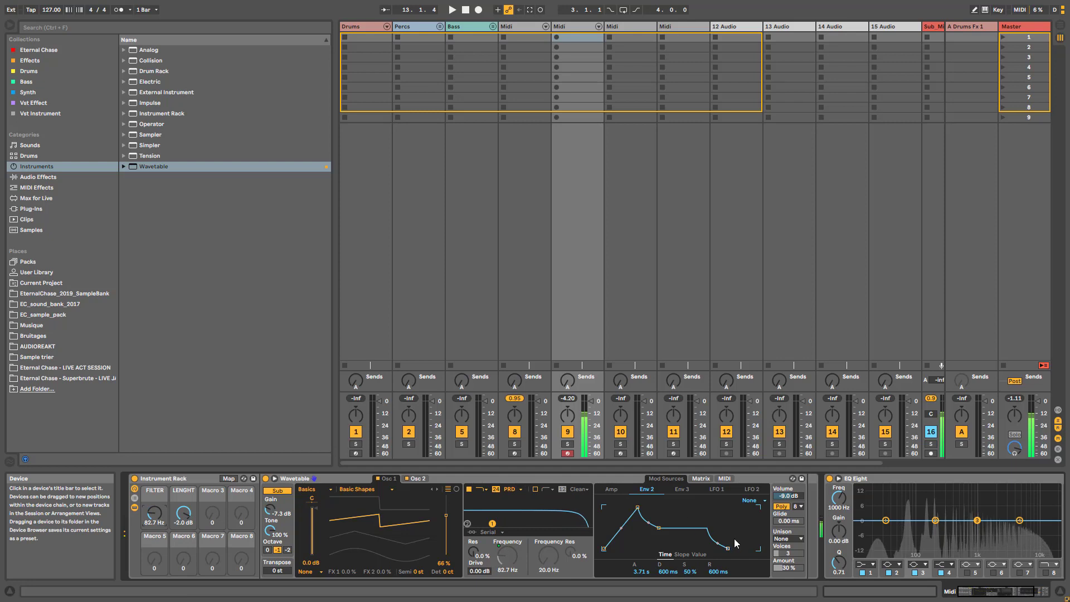
# - Reduce the Amp envelope's modulation of the Filter 1 frequency to 56 and review the Amp and Env 2 envelopes
pyautogui.click(641, 572)
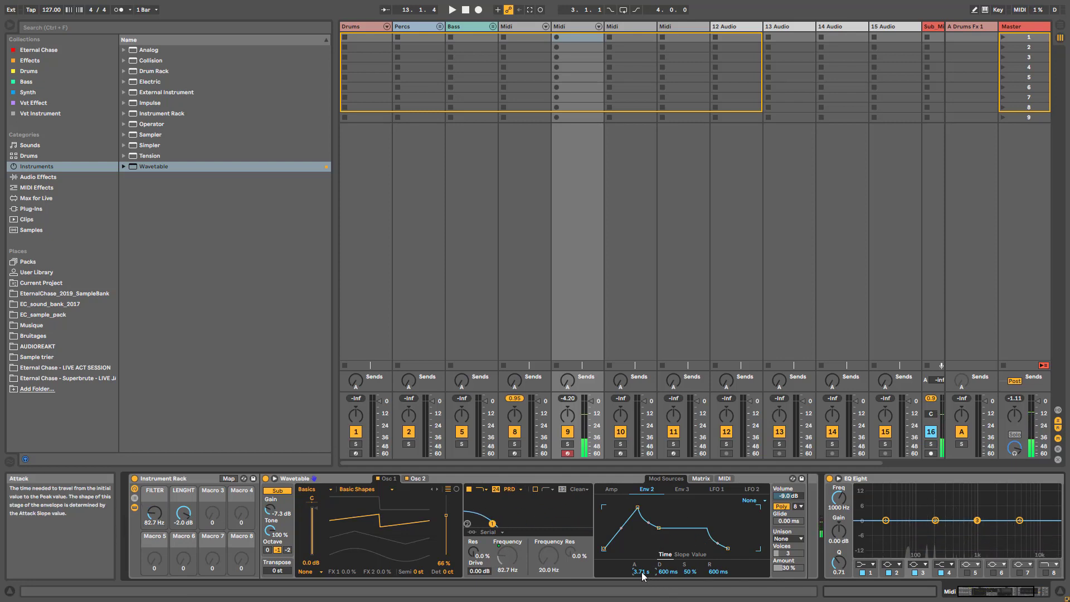
pyautogui.click(697, 479)
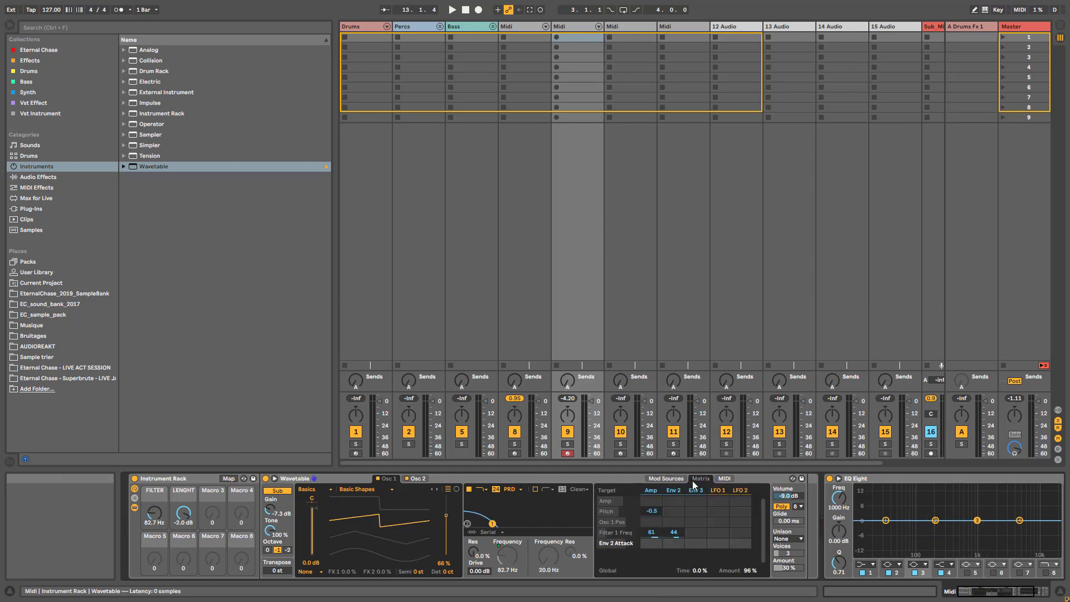
pyautogui.click(663, 524)
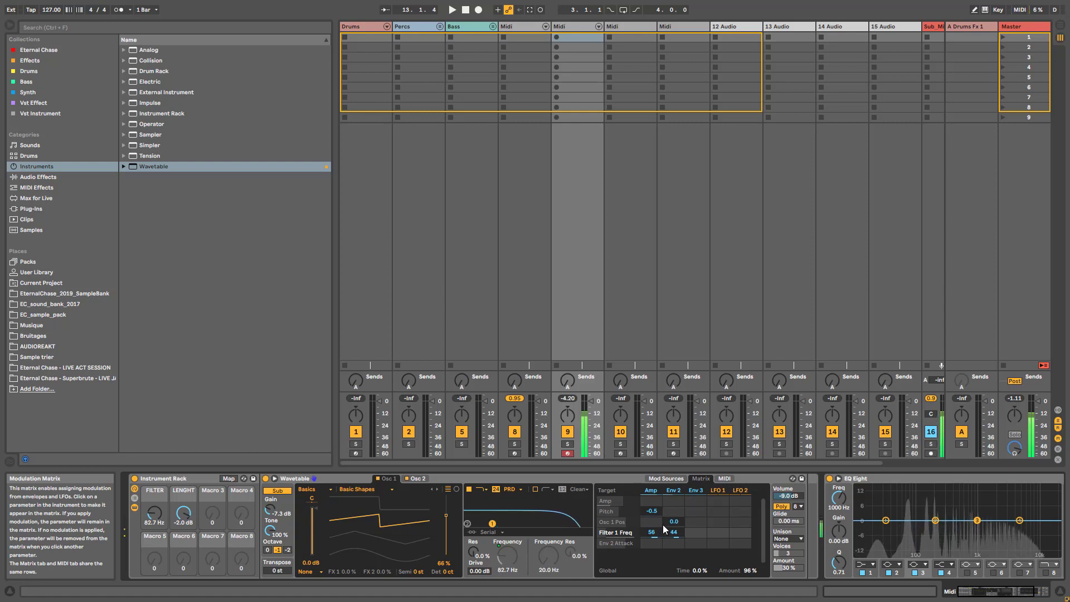
pyautogui.click(651, 491)
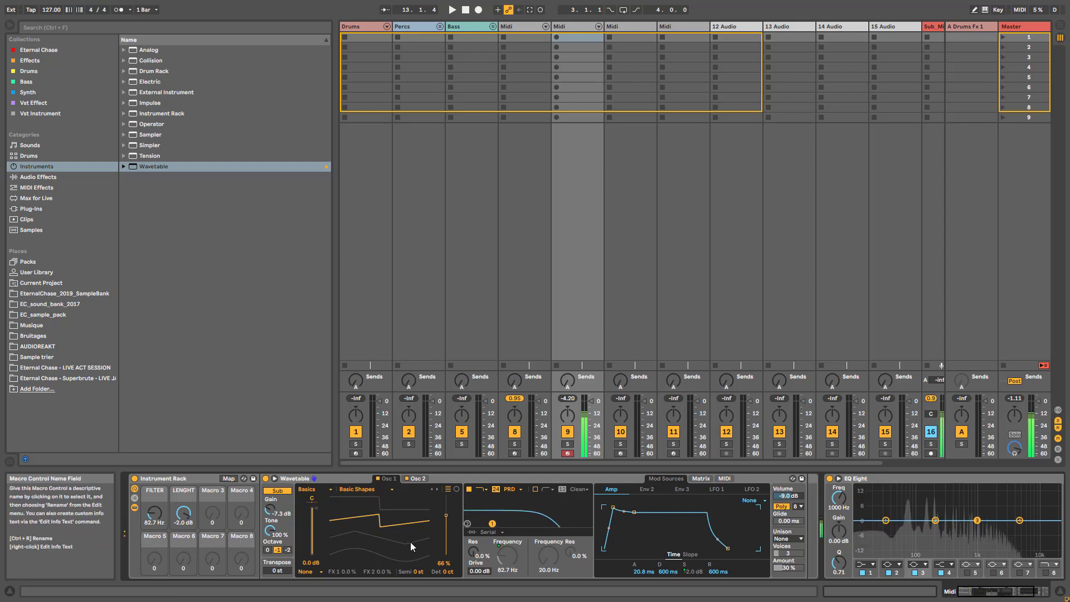
pyautogui.click(650, 489)
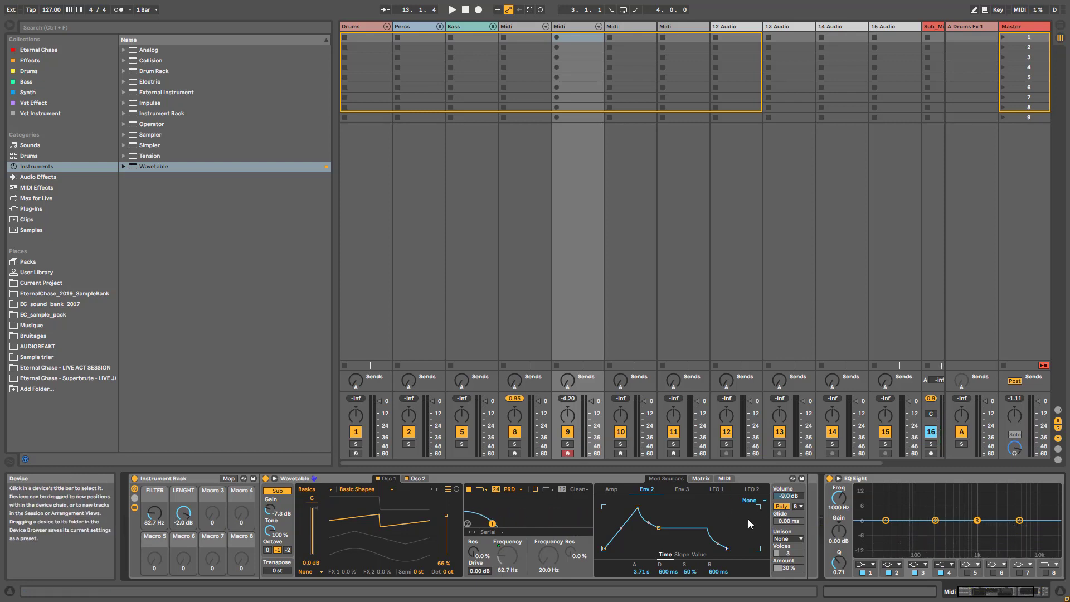
# - Set LFO 1's modulation of Pitch to 0.8 in the modulation matrix
pyautogui.click(722, 491)
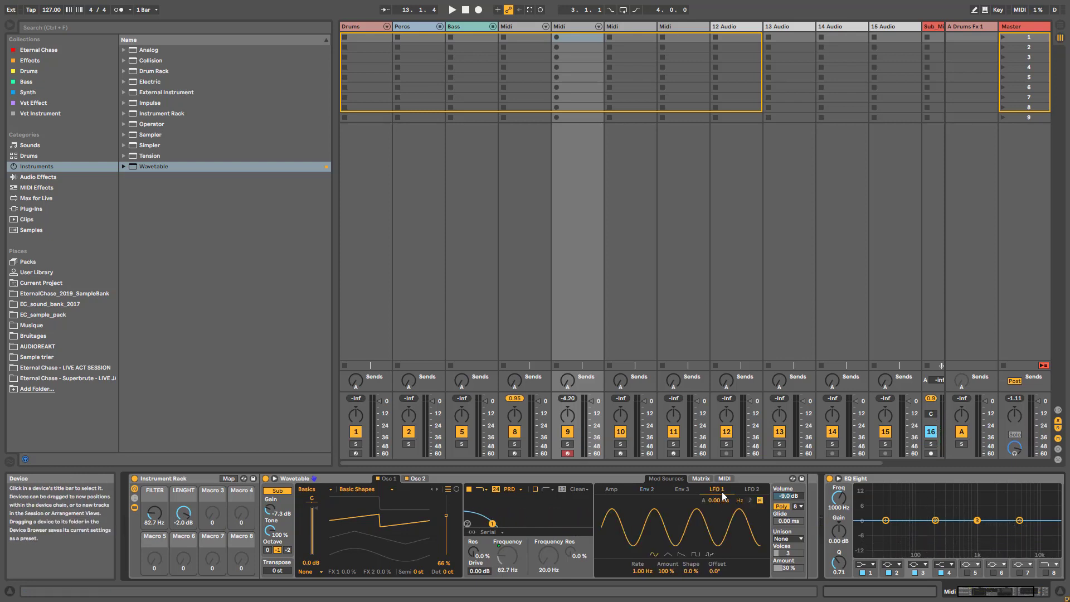
pyautogui.click(697, 478)
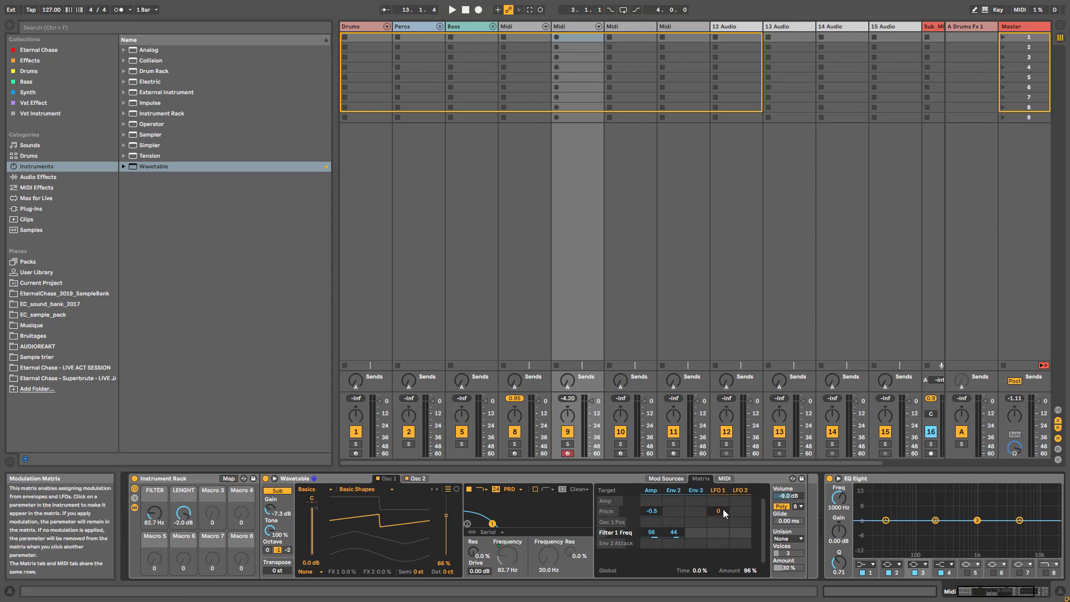
pyautogui.click(724, 509)
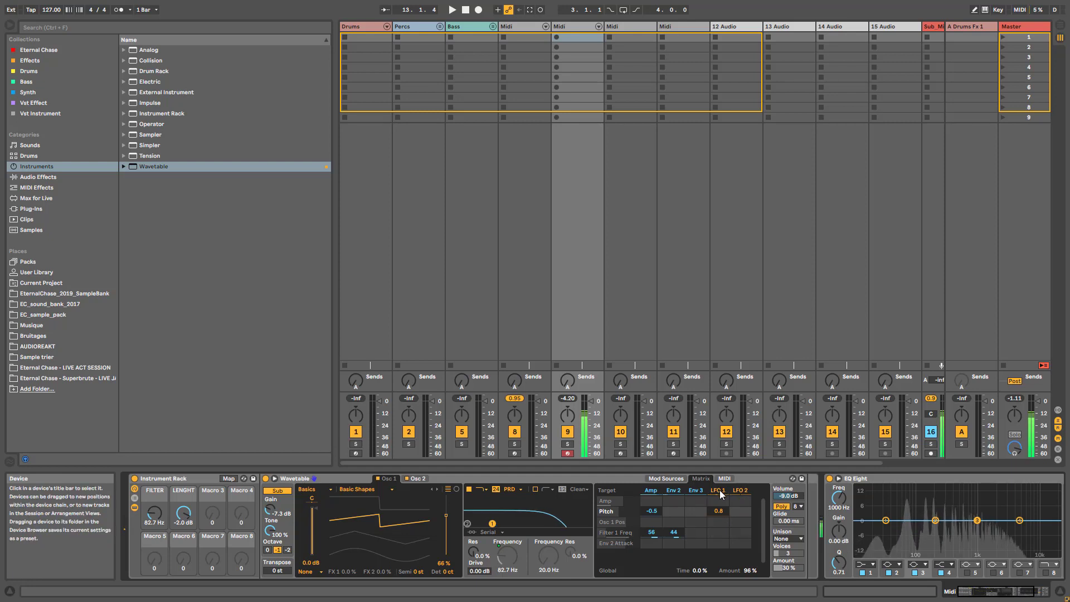
# - Try LFO 1 at about 0.26 Hz with a 16% amount, and raise the FILTER macro to about 196 Hz
pyautogui.click(719, 491)
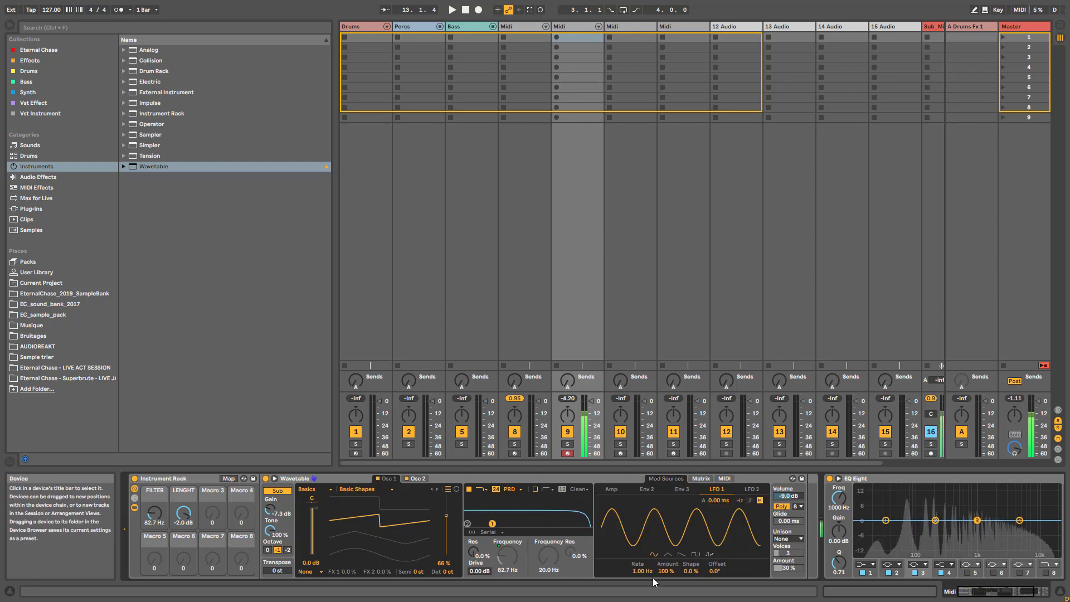
pyautogui.moveTo(667, 571); pyautogui.dragTo(641, 588)
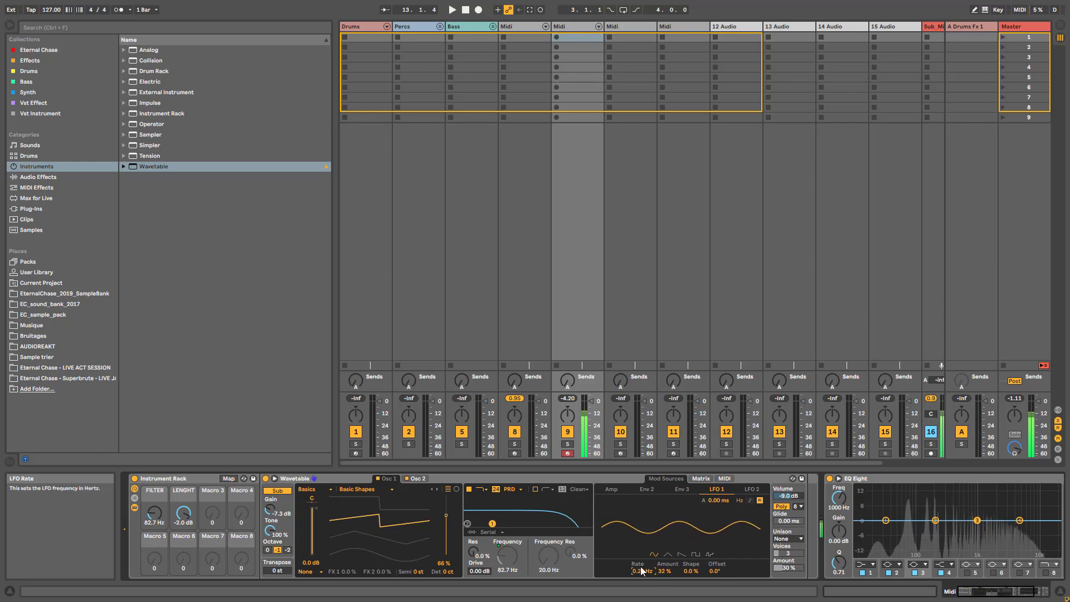
pyautogui.moveTo(154, 514); pyautogui.dragTo(155, 506)
pyautogui.moveTo(664, 571); pyautogui.dragTo(665, 580)
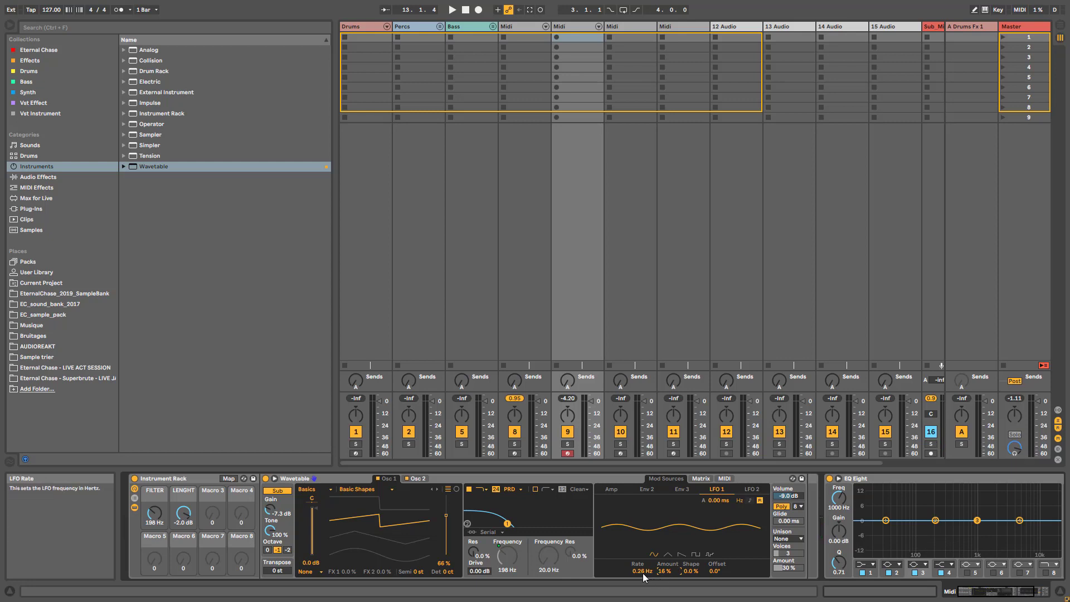
# - Raise LFO 1's amount to 100% and set its rate to 30 Hz
pyautogui.moveTo(644, 573); pyautogui.dragTo(643, 487)
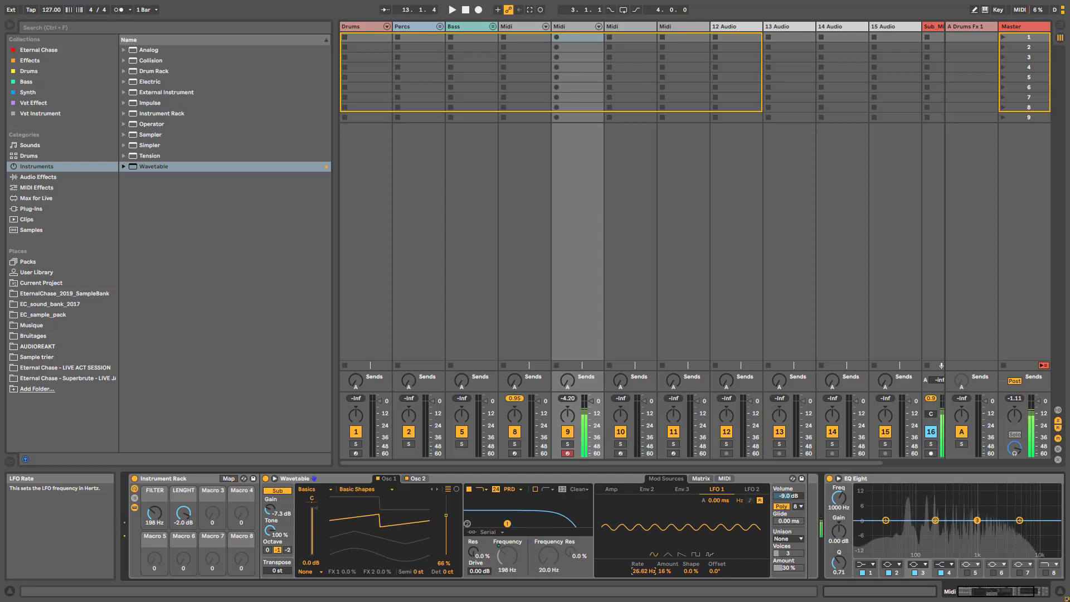
pyautogui.moveTo(660, 575); pyautogui.dragTo(659, 518)
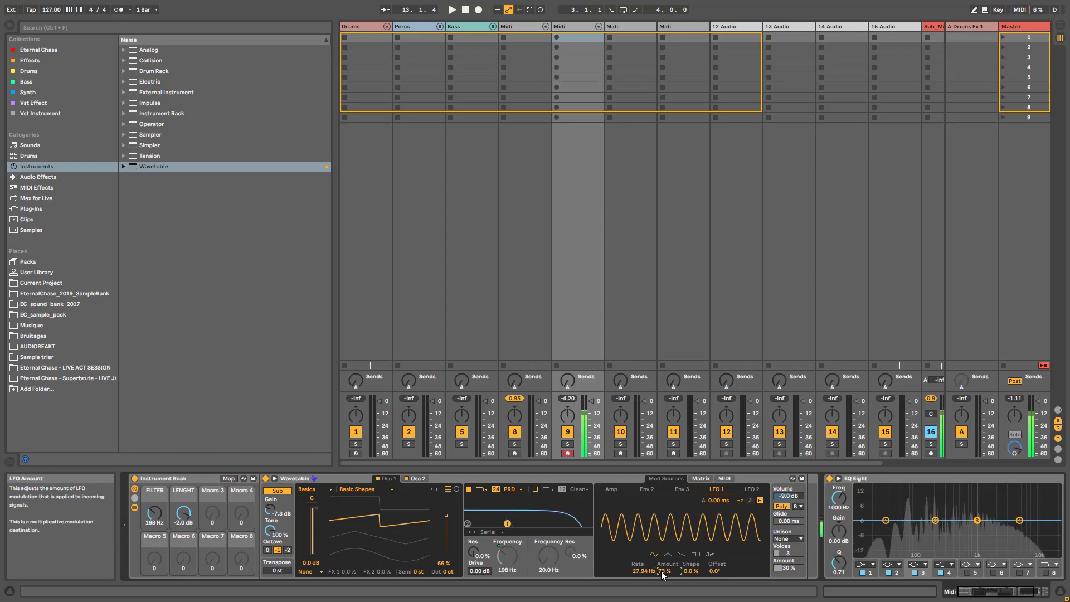
pyautogui.moveTo(642, 571); pyautogui.dragTo(641, 567)
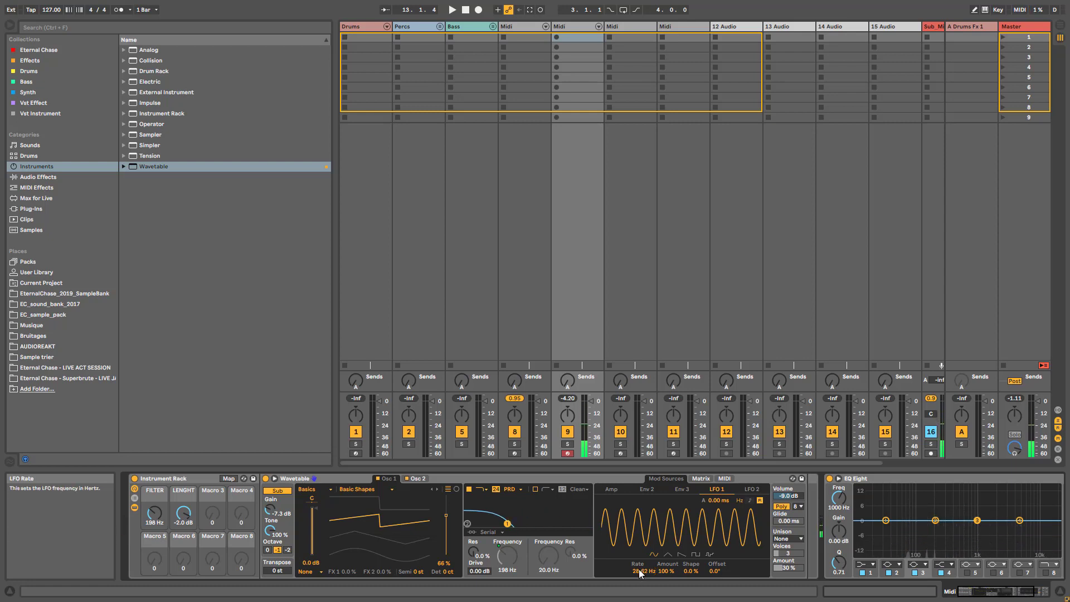
pyautogui.write('30')
pyautogui.press('Return')
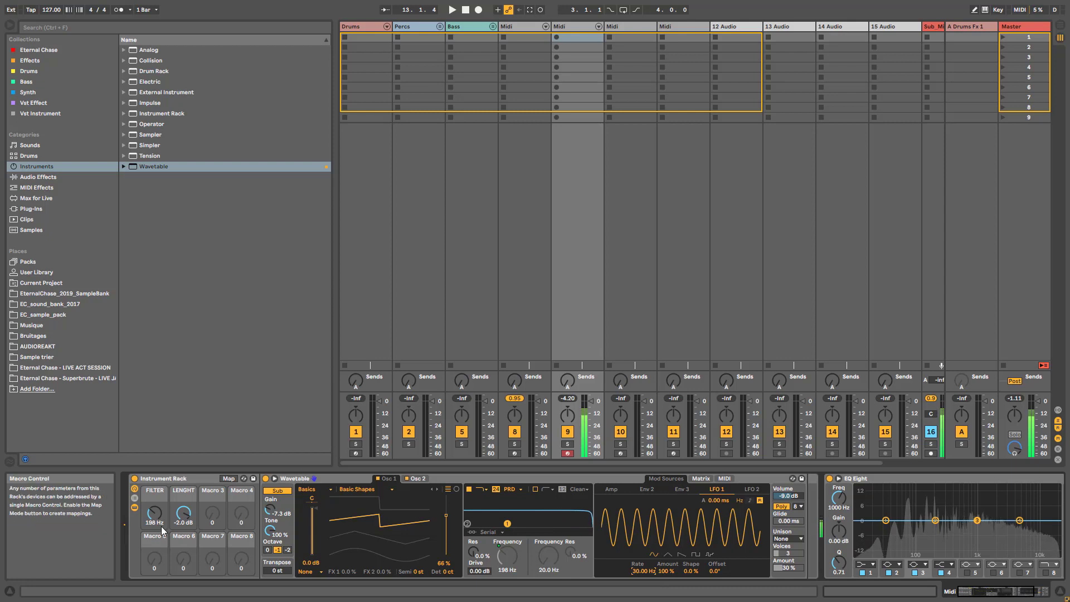
# - Raise the FILTER macro to about 913 Hz and reduce LFO 1's amount to 36%
pyautogui.moveTo(163, 529); pyautogui.dragTo(163, 516)
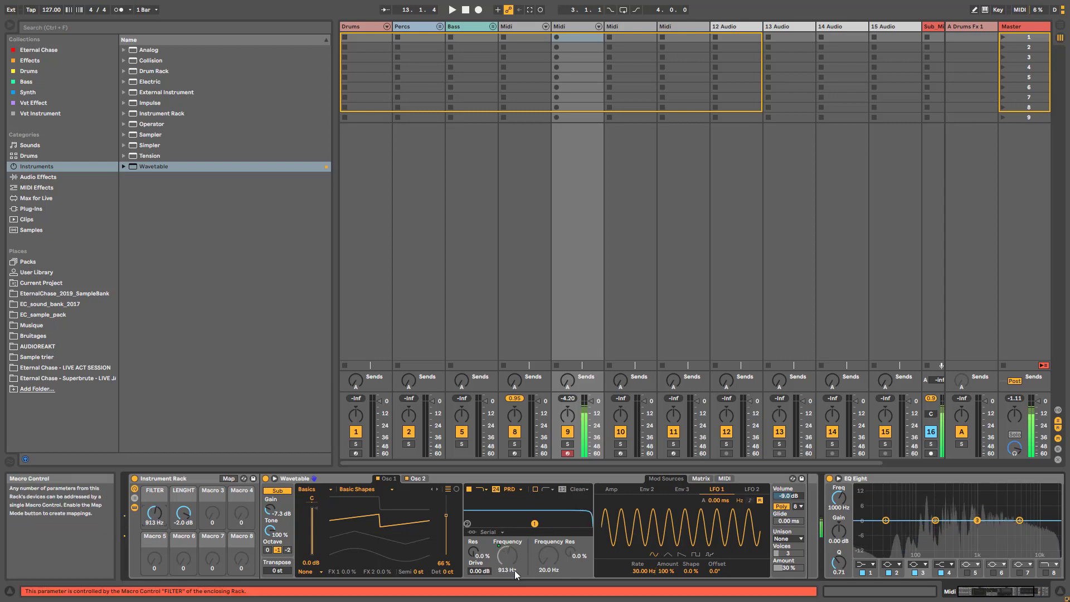
pyautogui.moveTo(667, 571); pyautogui.dragTo(666, 543)
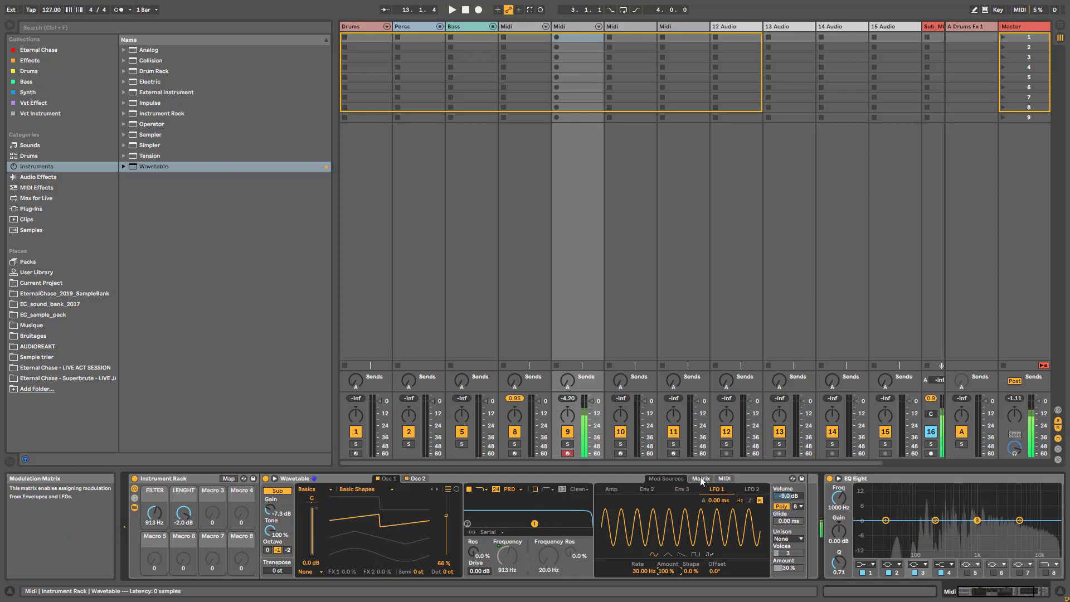
pyautogui.moveTo(667, 572)
pyautogui.mouseDown()
pyautogui.moveTo(668, 600)
pyautogui.moveTo(667, 572)
pyautogui.mouseUp()
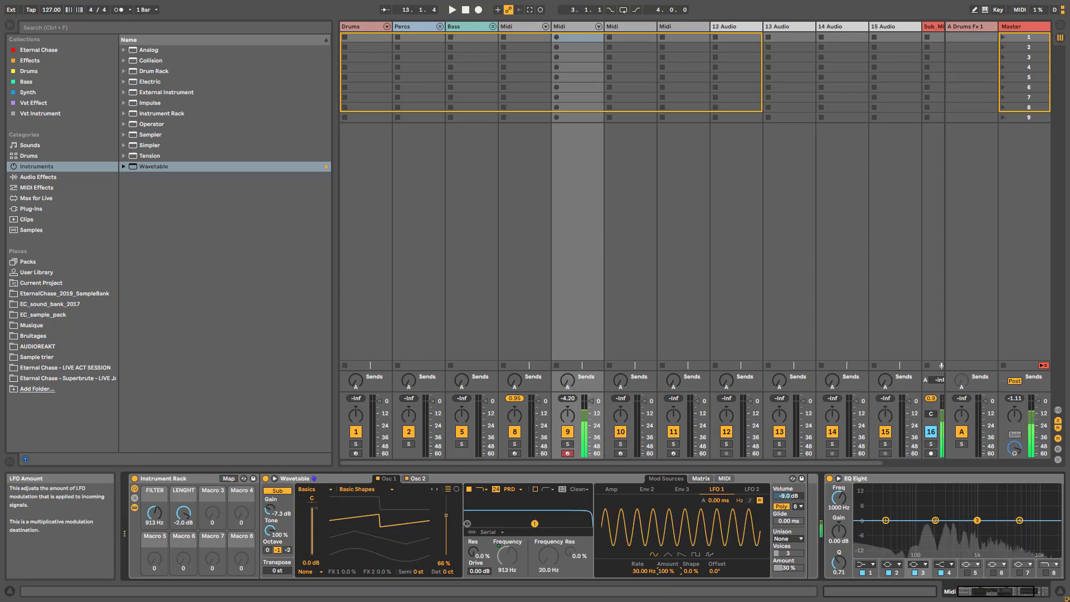
pyautogui.moveTo(668, 572)
pyautogui.mouseDown()
pyautogui.moveTo(667, 589)
pyautogui.moveTo(664, 577)
pyautogui.mouseUp()
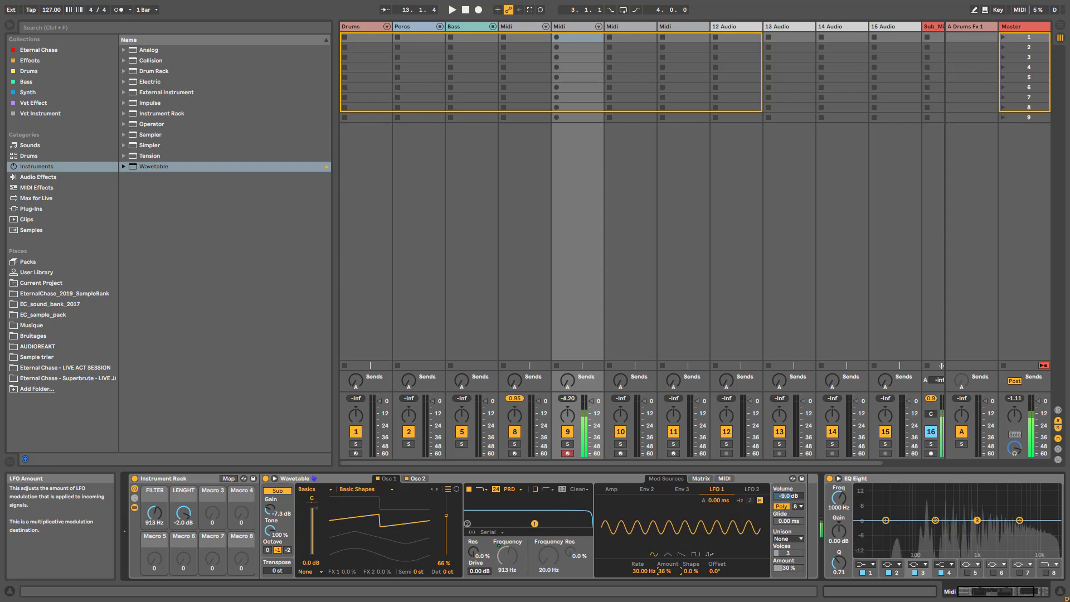
pyautogui.click(702, 478)
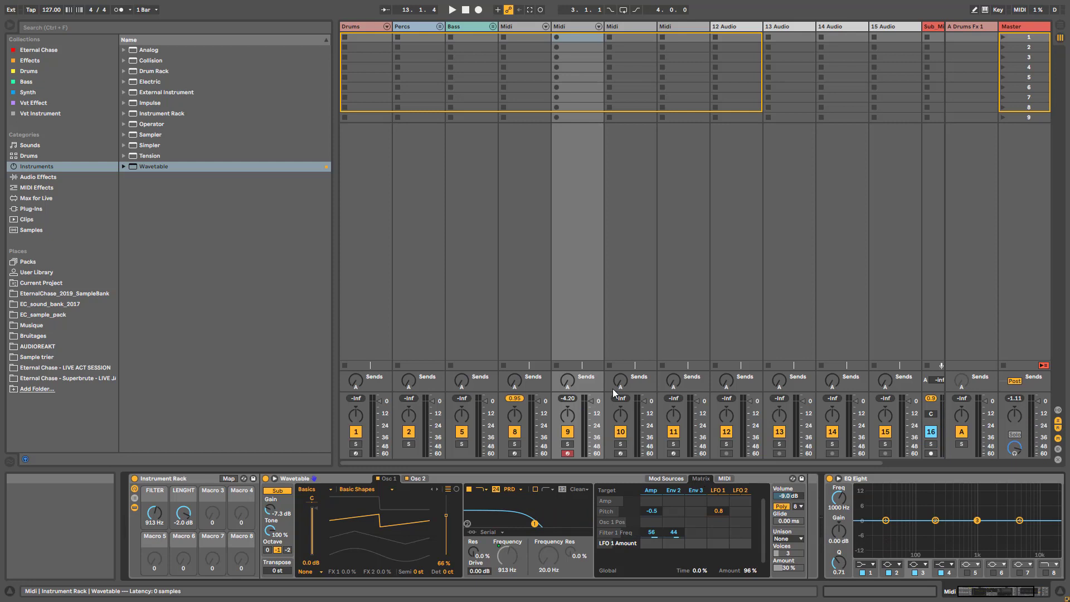
# - Add an Amp effect after Wavetable inside the rack, with about 49.2% dry/wet and Dual output
pyautogui.click(36, 177)
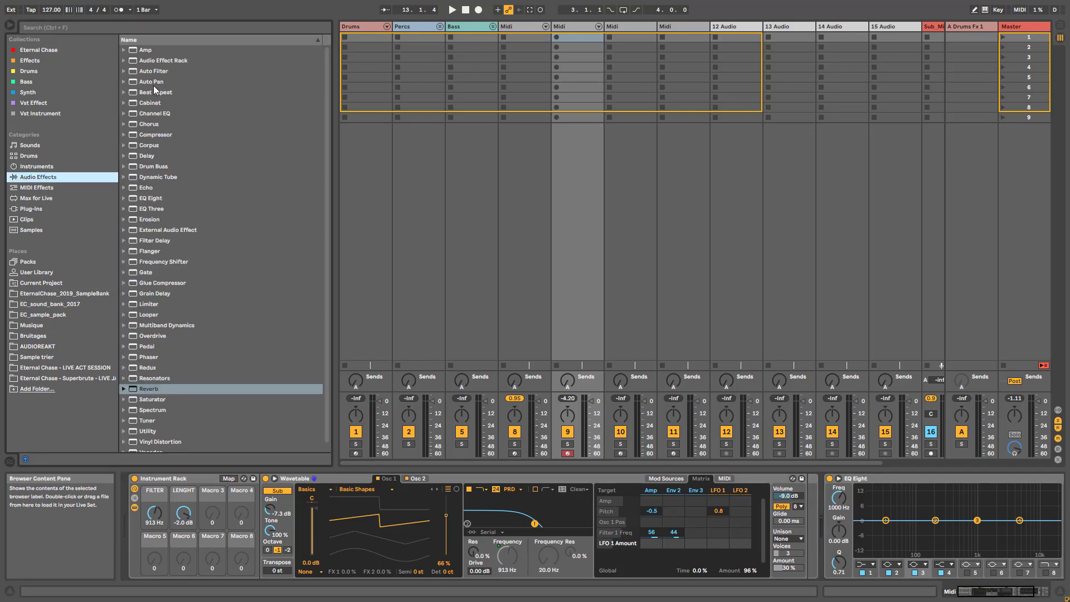
pyautogui.moveTo(139, 51); pyautogui.dragTo(801, 519)
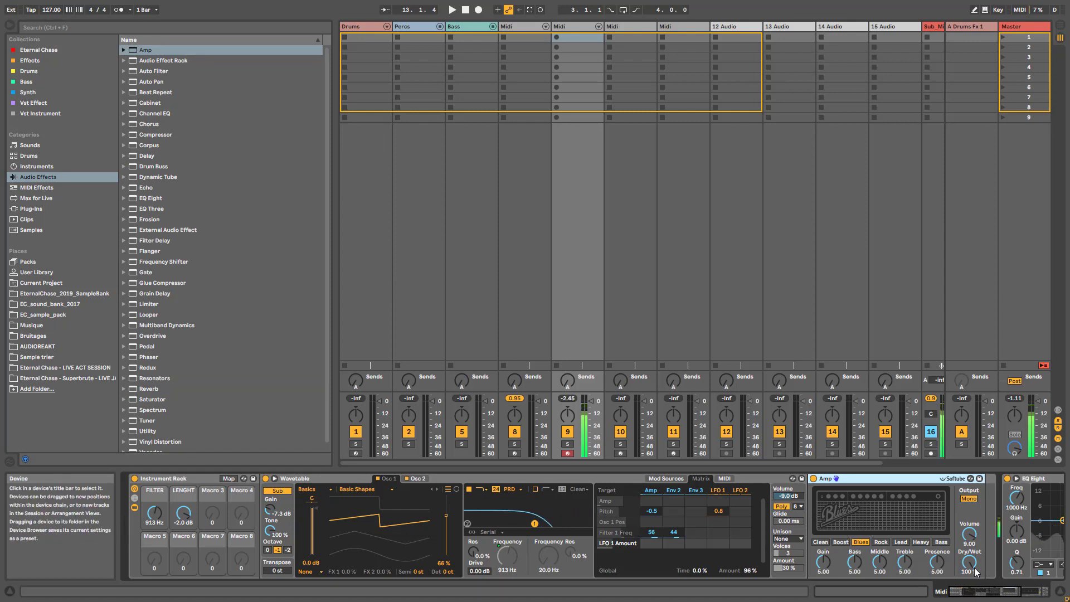
pyautogui.click(968, 498)
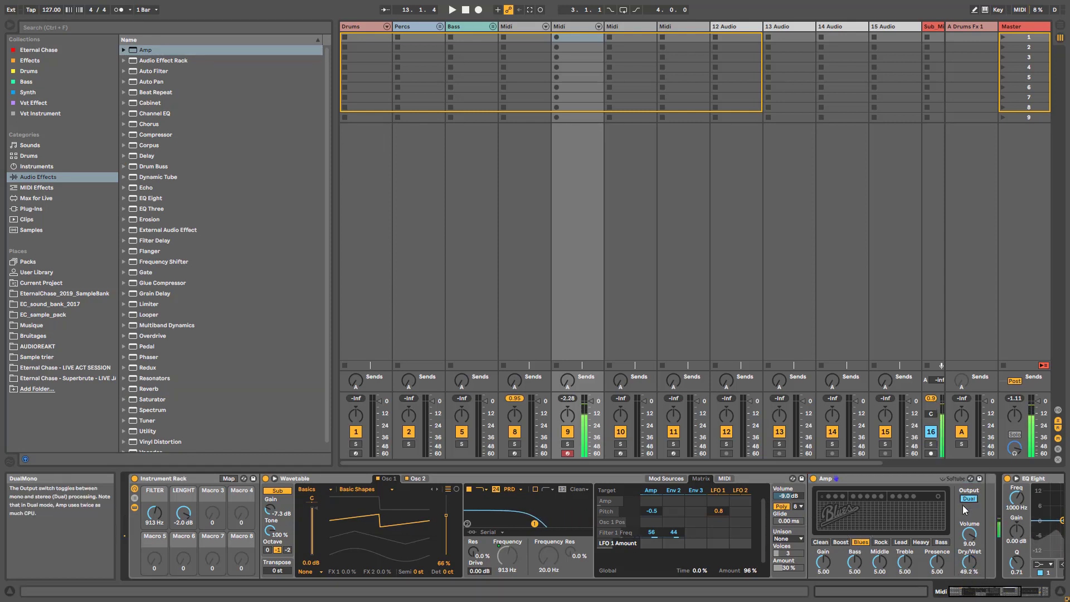
# - Switch the Amp model to Clean and set its dry/wet to about 19.6%
pyautogui.click(821, 542)
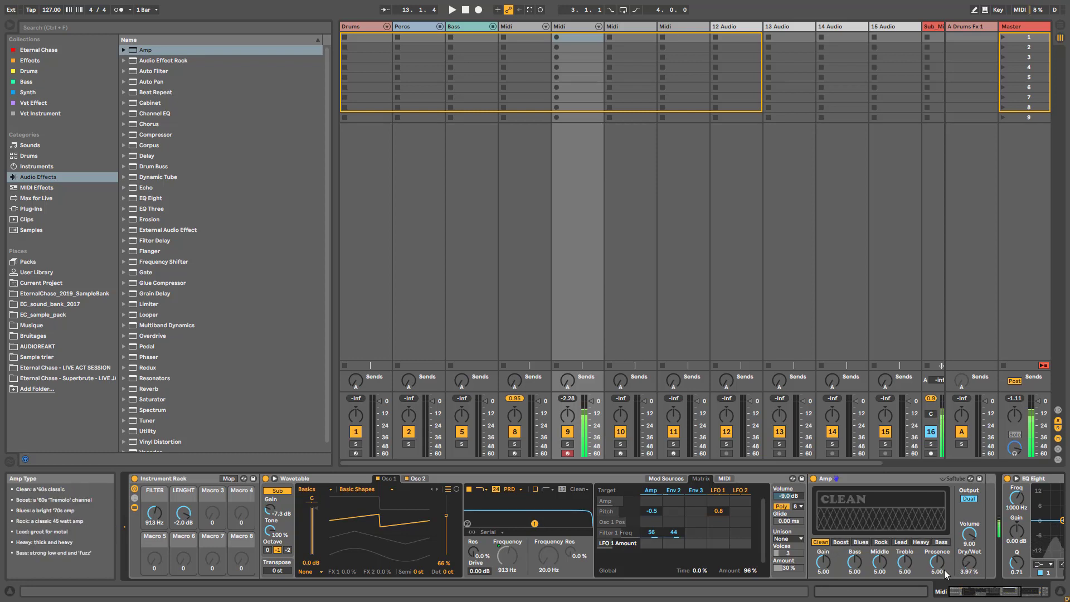
pyautogui.moveTo(969, 562); pyautogui.dragTo(970, 554)
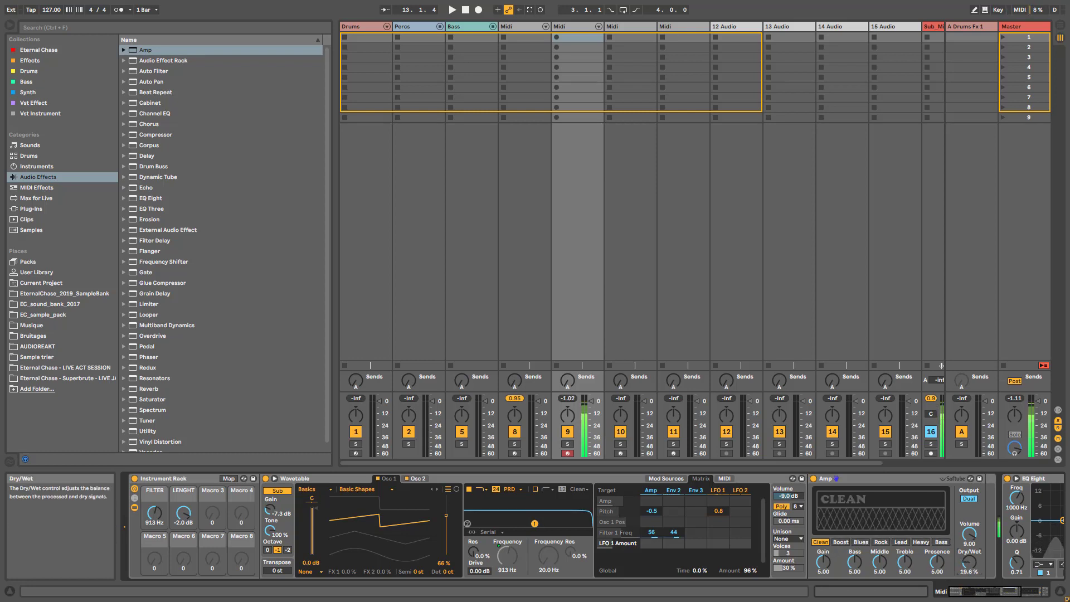
# - Map Amp's Dry/Wet to Macro 3, set that macro to about 18.9%, and rename it CRUNCH
pyautogui.rightClick(968, 566)
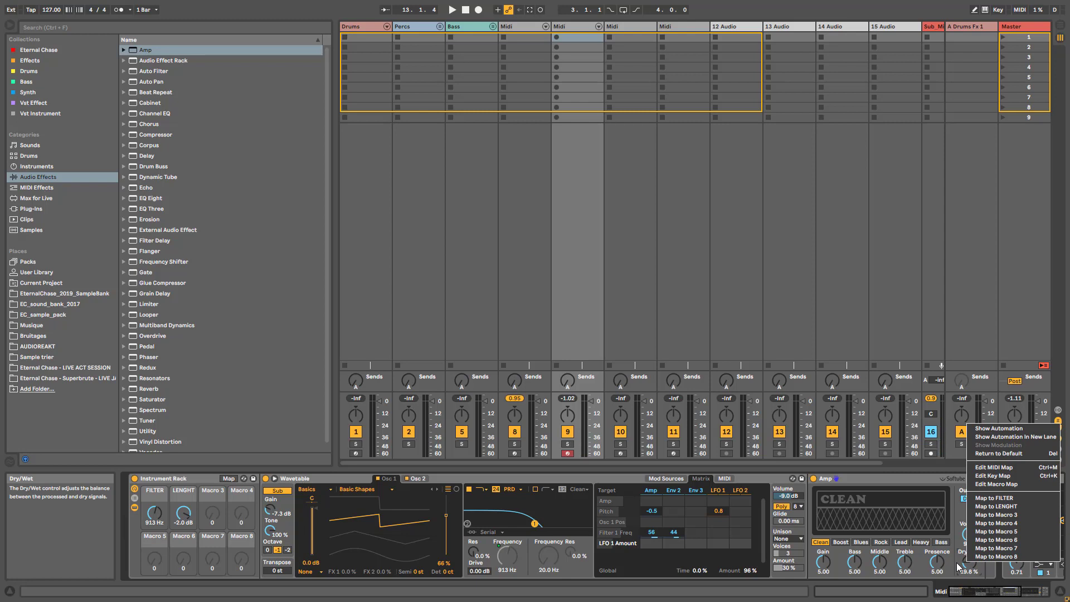
pyautogui.click(1001, 515)
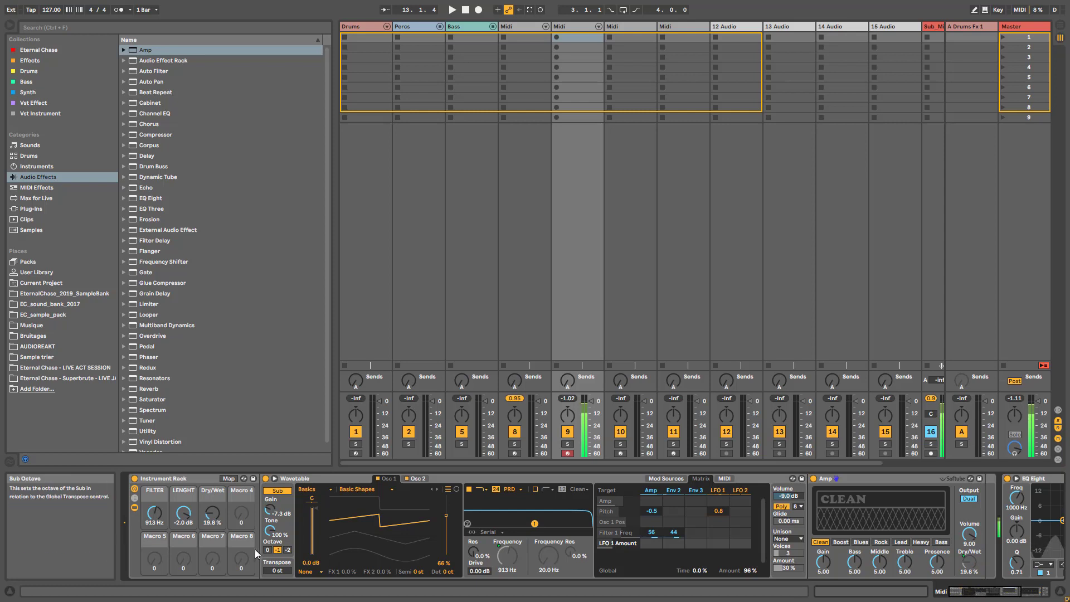
pyautogui.moveTo(213, 514); pyautogui.dragTo(213, 502)
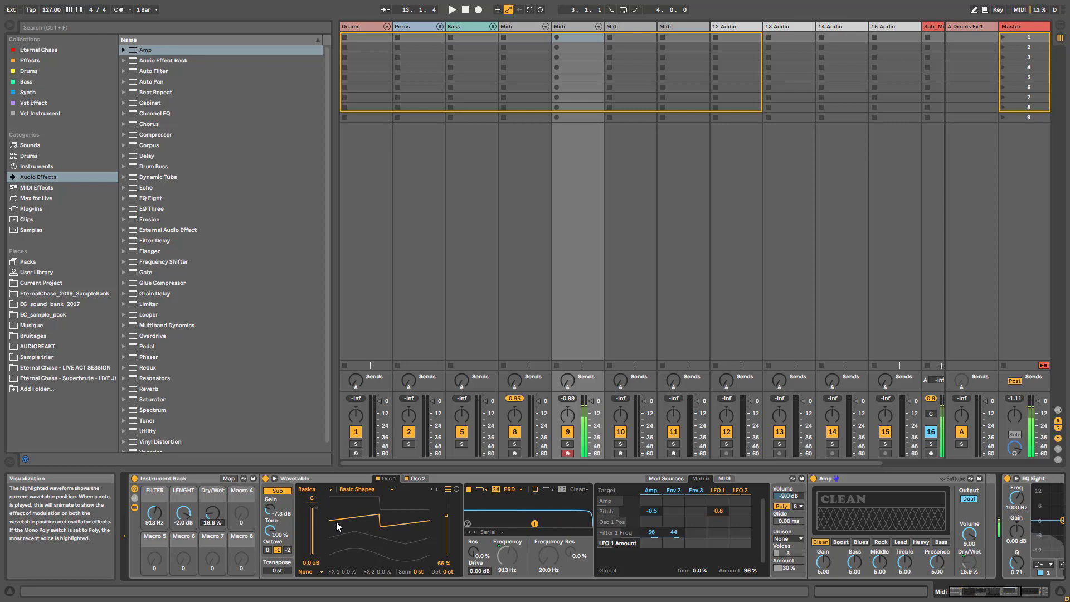
pyautogui.click(215, 492)
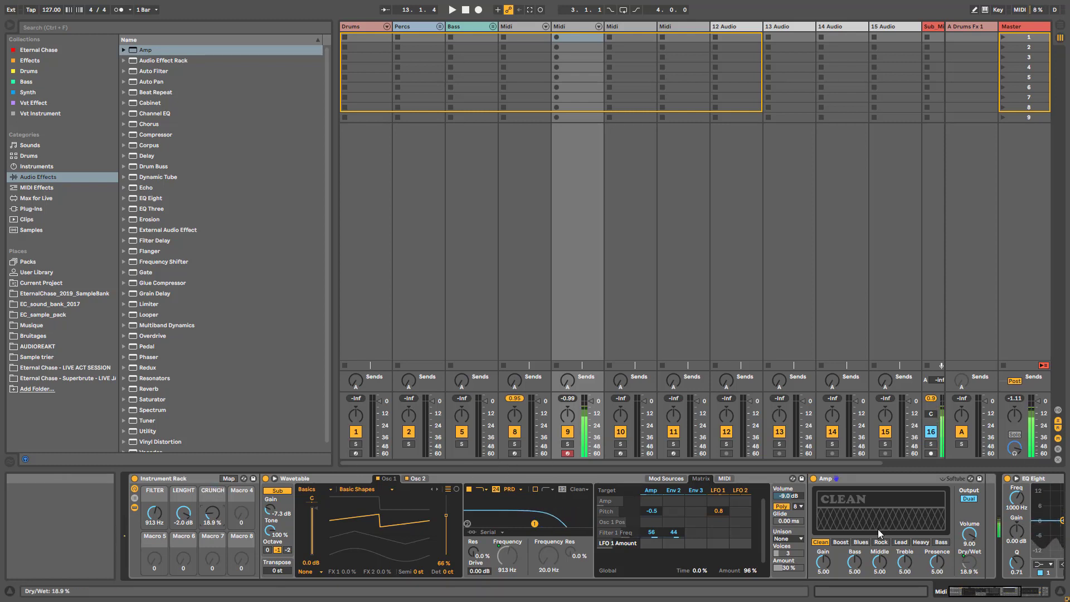
# - Add Erosion after Amp inside the rack, with frequency about 4.55 kHz, width about 0.79 and amount 0
pyautogui.moveTo(983, 592); pyautogui.dragTo(987, 592)
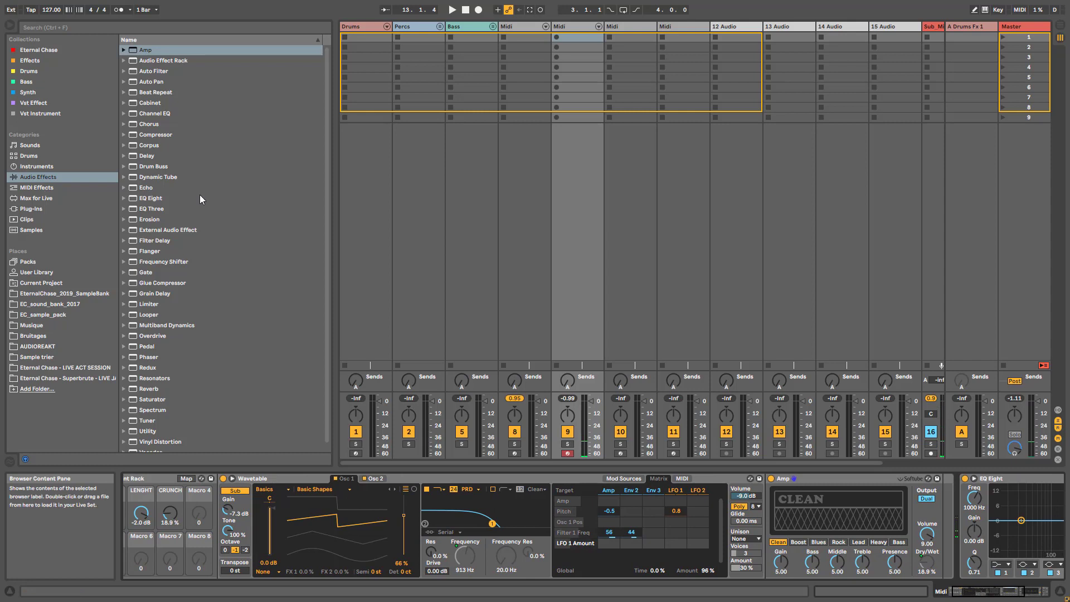
pyautogui.moveTo(150, 223); pyautogui.dragTo(934, 534)
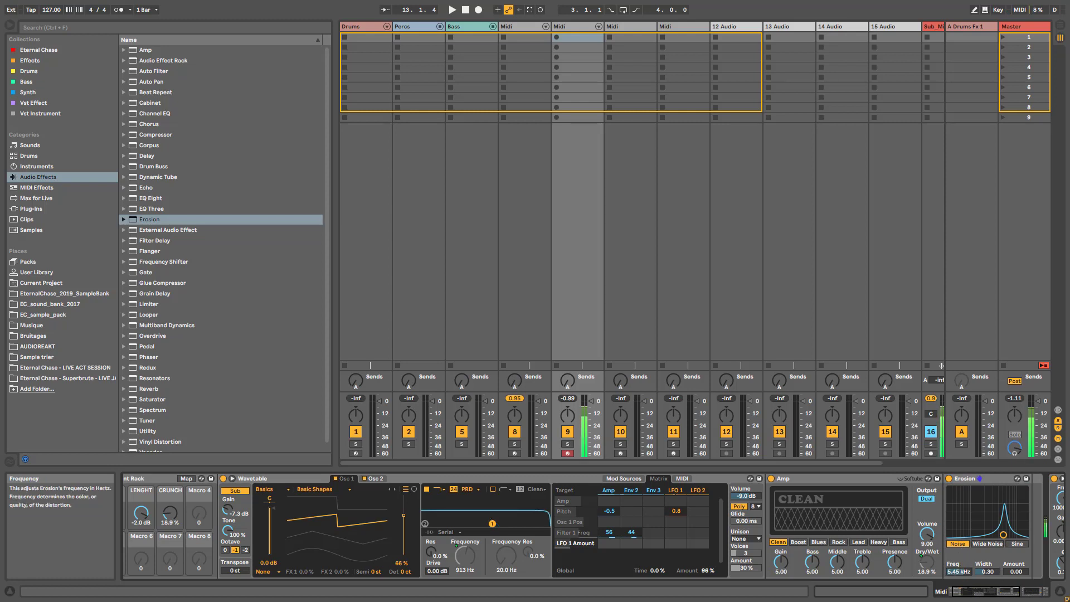
pyautogui.moveTo(961, 572); pyautogui.dragTo(1003, 551)
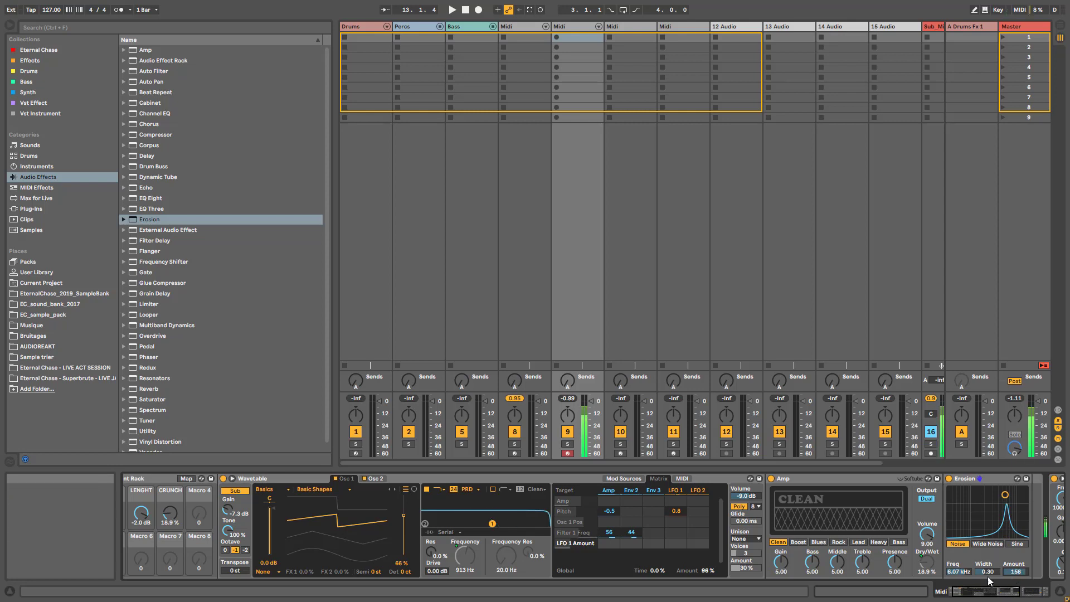
pyautogui.moveTo(988, 571); pyautogui.dragTo(988, 547)
pyautogui.moveTo(958, 579); pyautogui.dragTo(1010, 587)
# - Map Erosion's Amount to Macro 4, setting that macro to about 11.9 and CRUNCH to about 7.09%
pyautogui.rightClick(1015, 568)
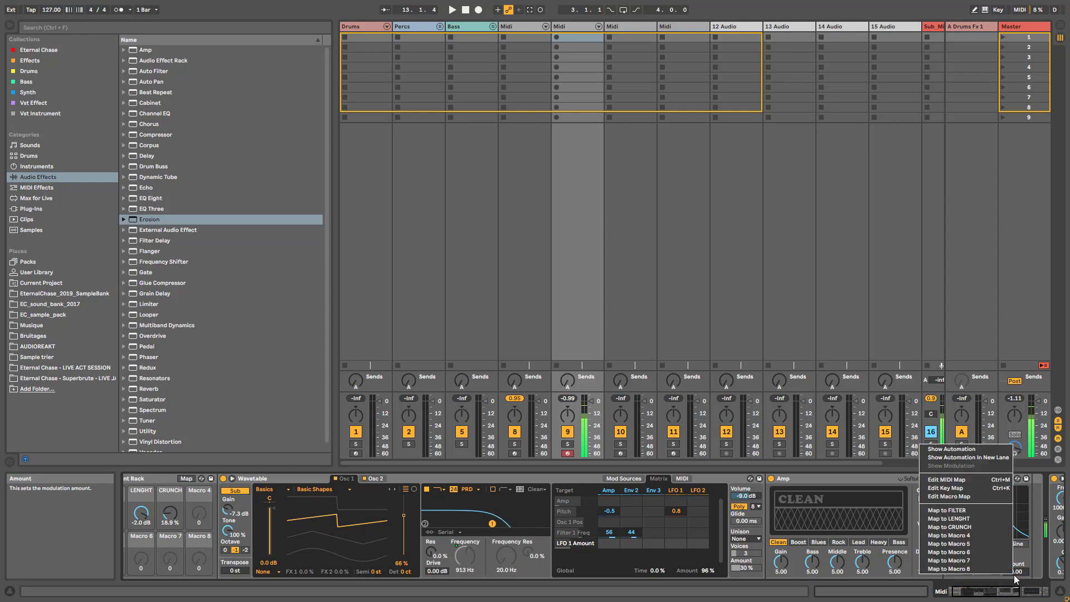
pyautogui.click(961, 536)
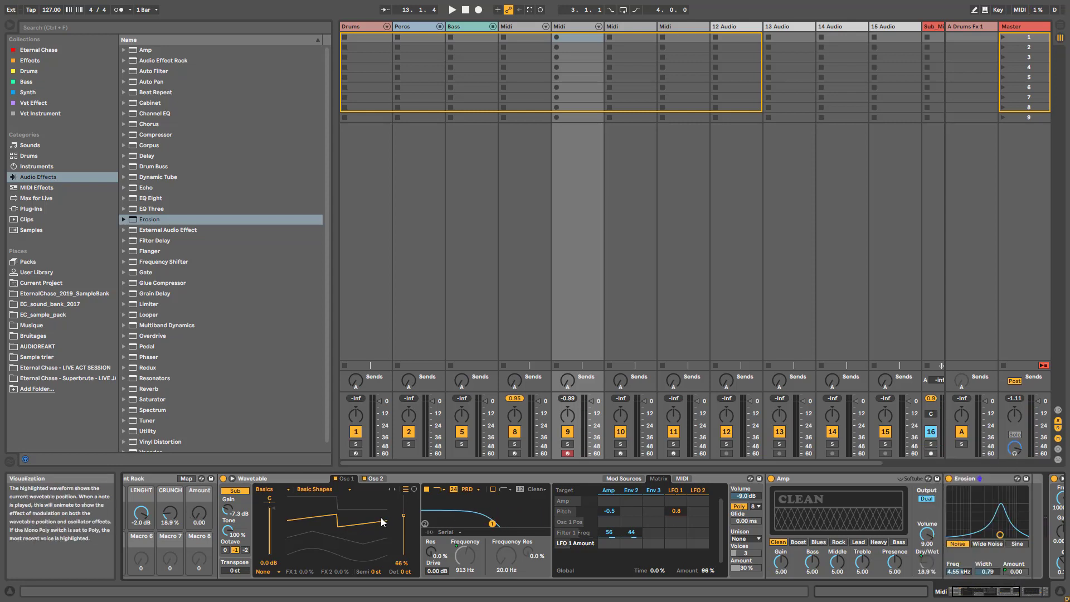
pyautogui.moveTo(199, 514); pyautogui.dragTo(195, 535)
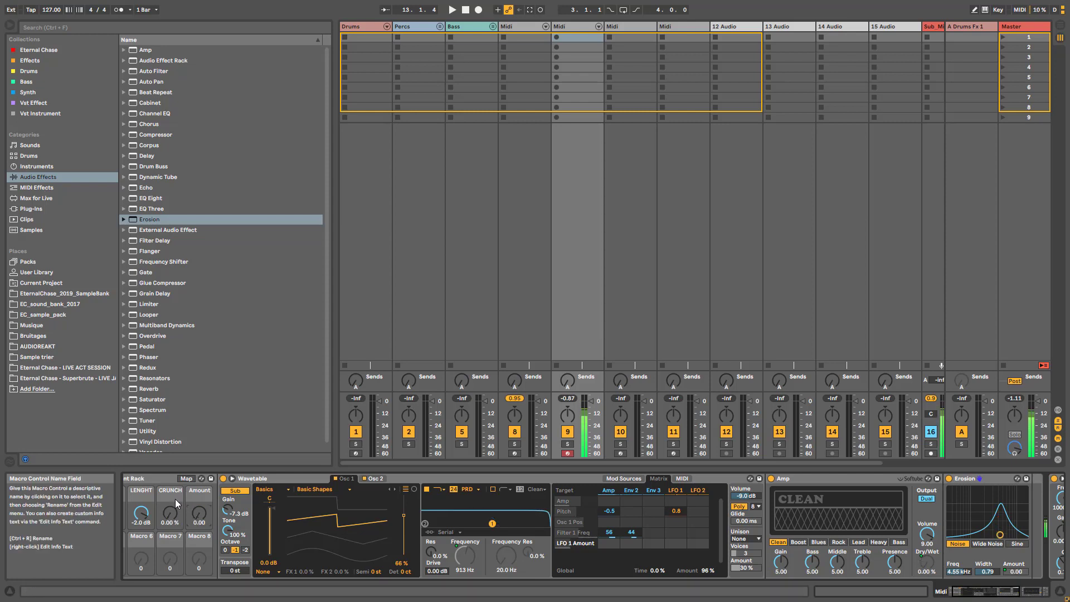
pyautogui.moveTo(170, 513); pyautogui.dragTo(199, 507)
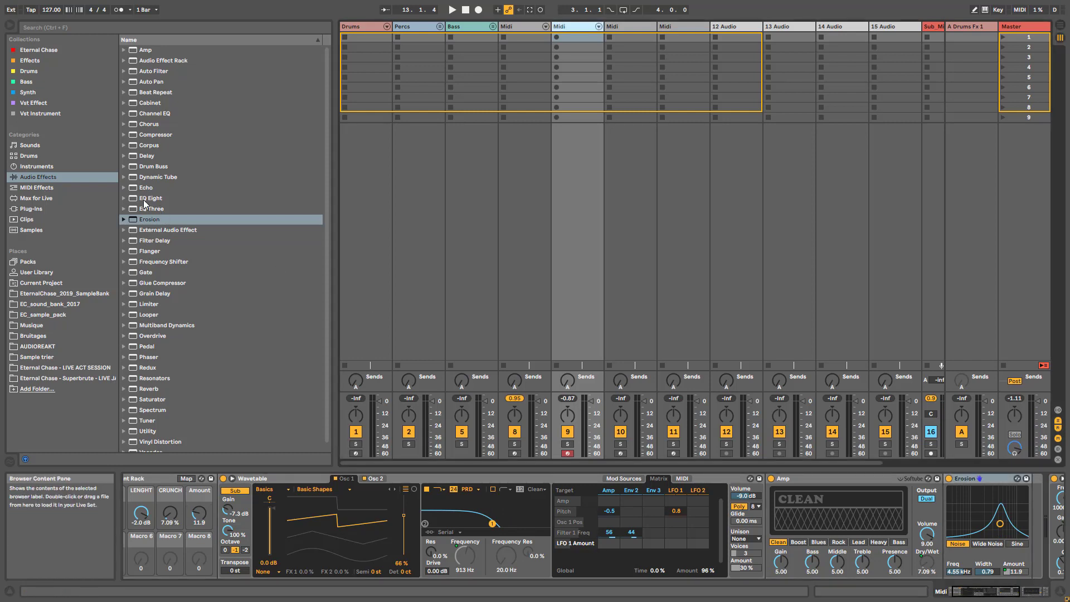
# - Add an EQ Eight after Erosion and boost band 3 by about 3.84 dB at 1.26 kHz
pyautogui.doubleClick(146, 199)
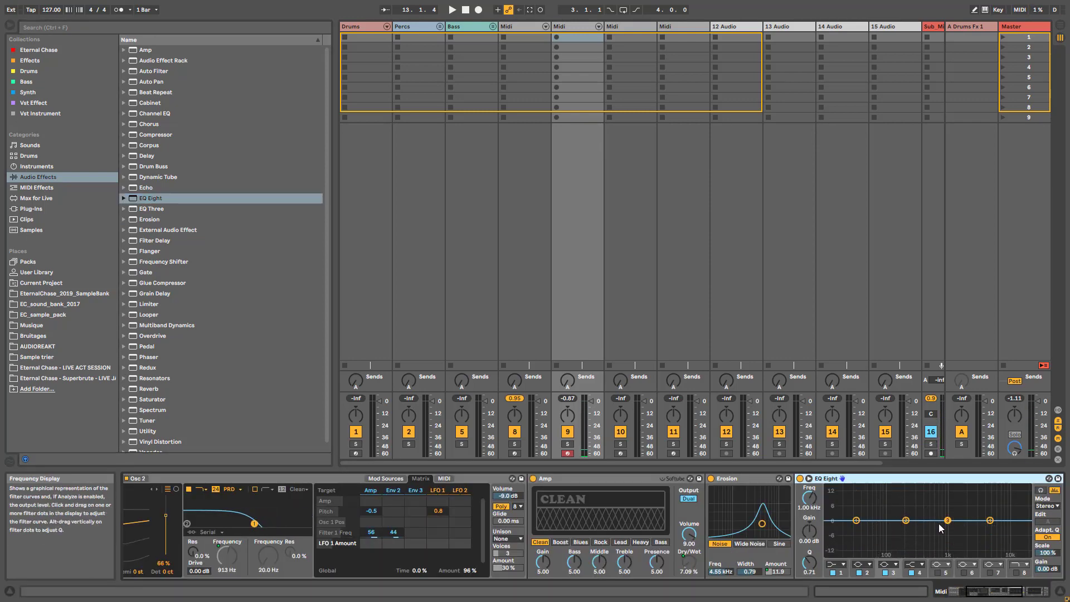
pyautogui.moveTo(948, 525)
pyautogui.mouseDown()
pyautogui.moveTo(964, 510)
pyautogui.moveTo(954, 512)
pyautogui.mouseUp()
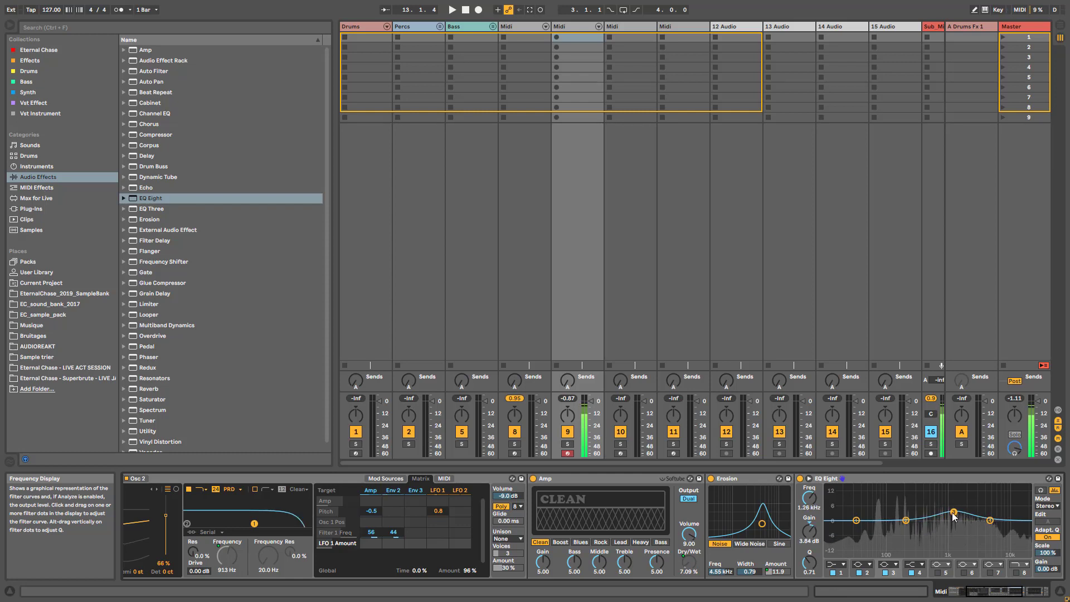
# - Add a Delay after the new EQ Eight inside the rack and enable Ping Pong
pyautogui.click(148, 156)
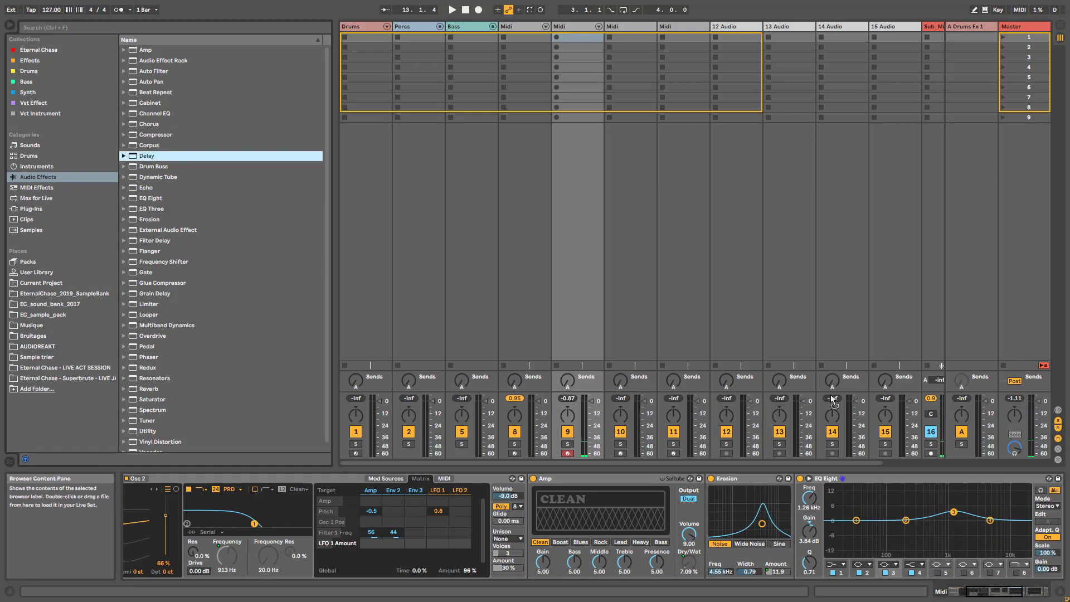
pyautogui.hotkey('ctrl', 'd')
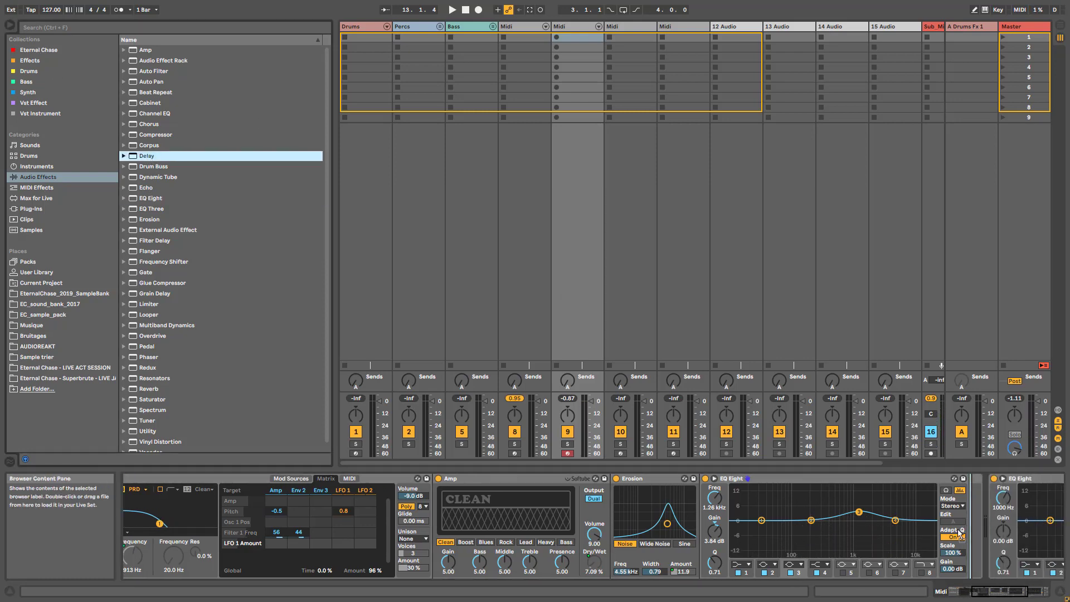
pyautogui.press('Return')
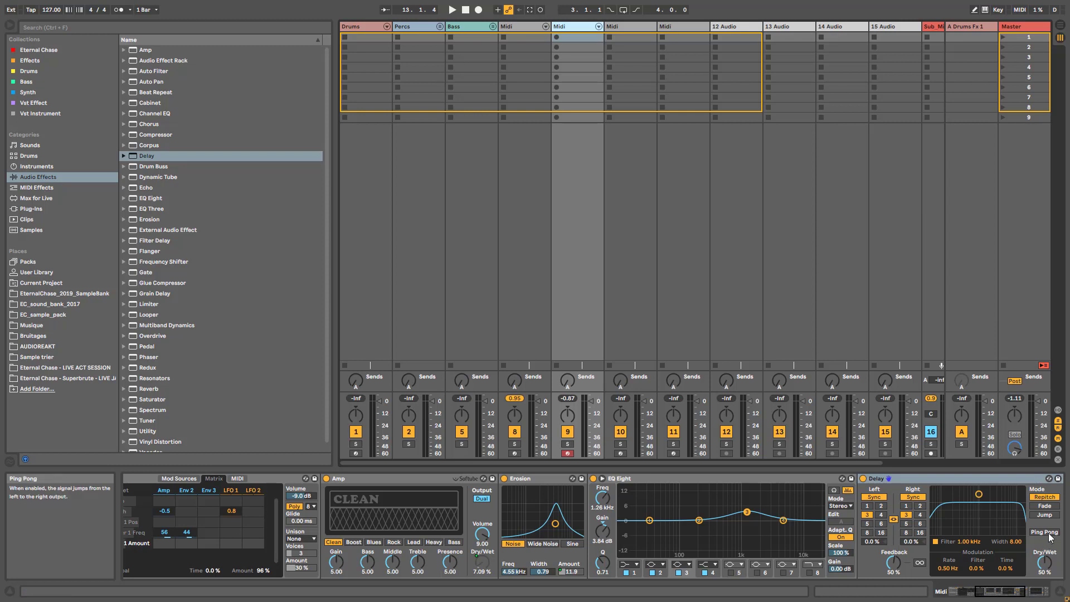
pyautogui.click(1044, 533)
# - Unlink the Delay channels with left 1 and right 2 sixteenths, 47% feedback, and the filter at about 417 Hz with width 8.44
pyautogui.click(867, 506)
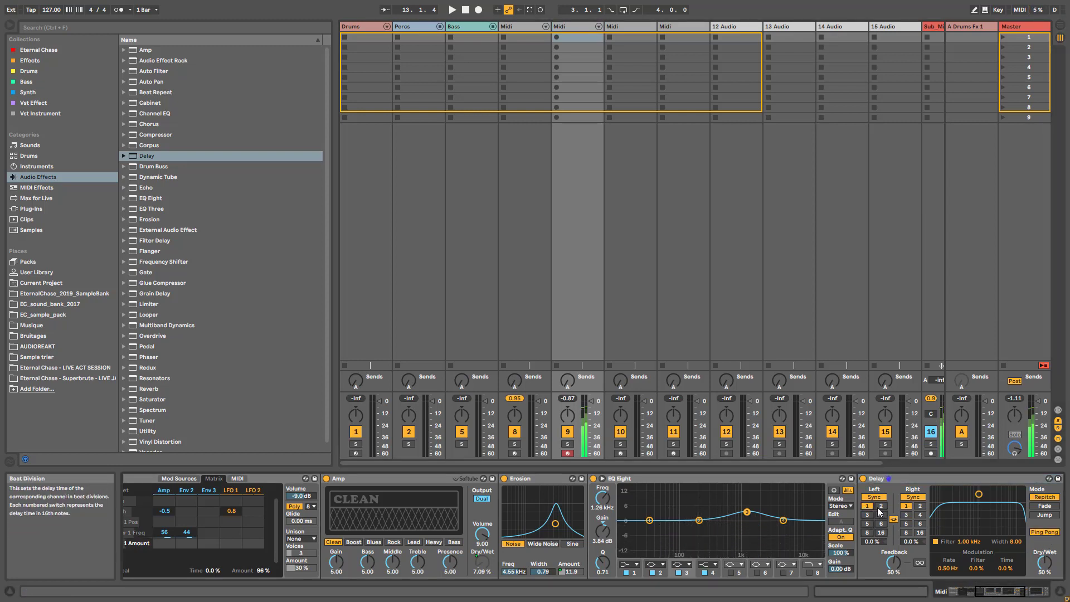
pyautogui.click(894, 519)
pyautogui.click(920, 506)
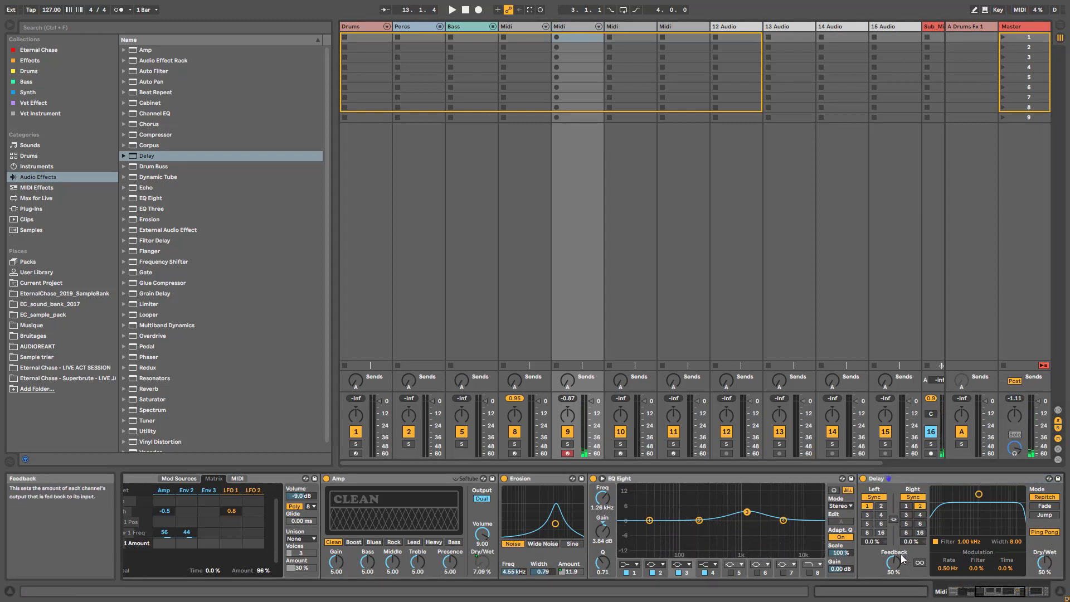
pyautogui.moveTo(903, 559); pyautogui.dragTo(904, 563)
pyautogui.moveTo(977, 495); pyautogui.dragTo(968, 498)
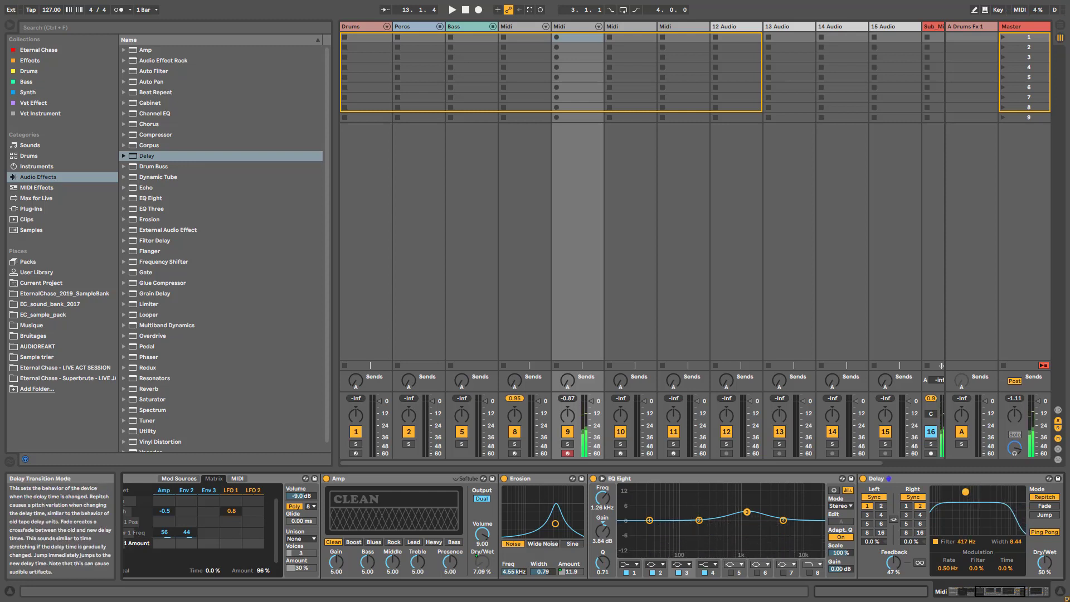
# - Map the Delay's Dry/Wet to Macro 6 and its Feedback to Macro 5
pyautogui.rightClick(1043, 562)
pyautogui.click(1024, 538)
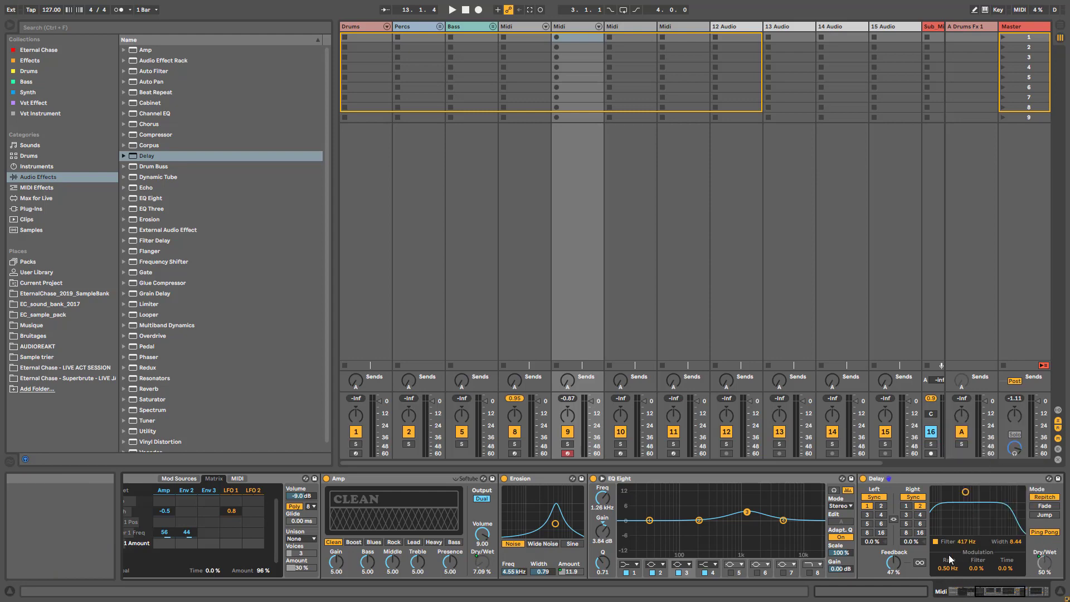
pyautogui.rightClick(893, 562)
pyautogui.click(916, 530)
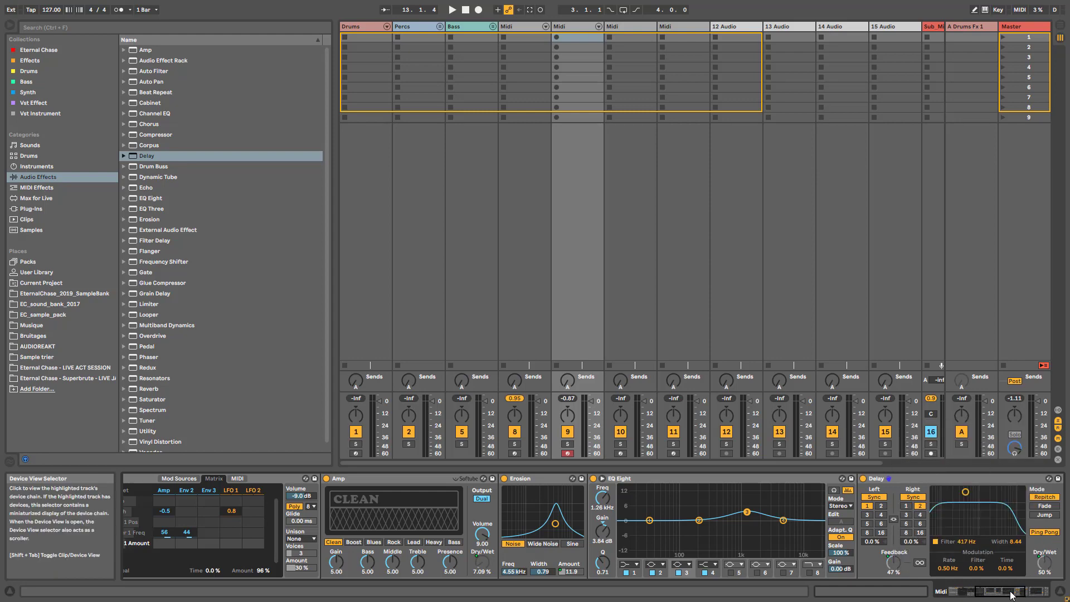
# - Rename Macros 5 to 8 as DELAY FDBCK, DELAY AMNT, REVERB DECAY and REVERB AMNT
pyautogui.moveTo(1006, 595); pyautogui.dragTo(977, 594)
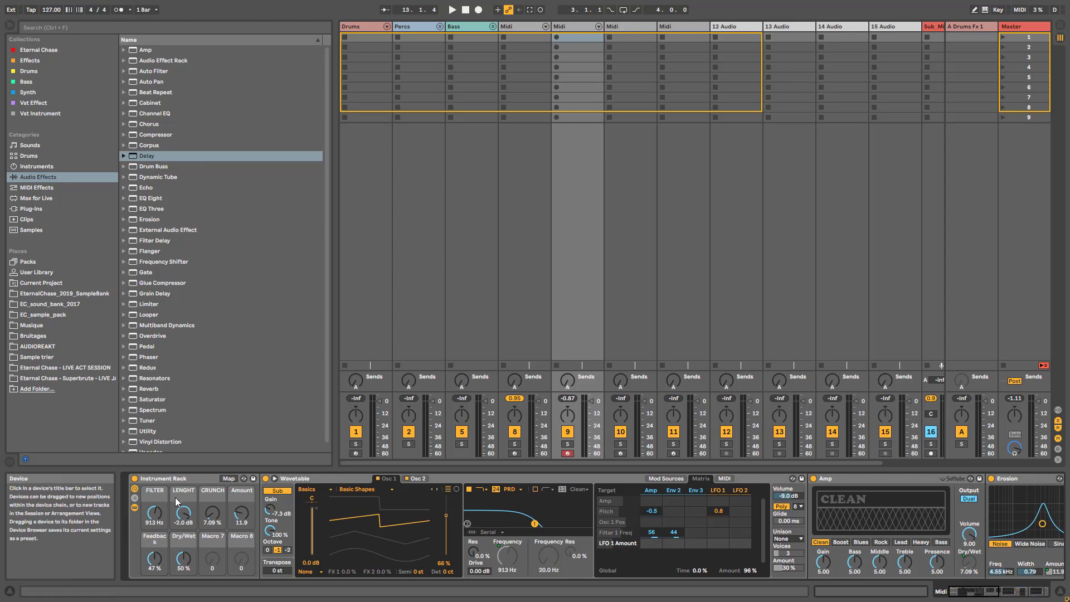
pyautogui.click(153, 541)
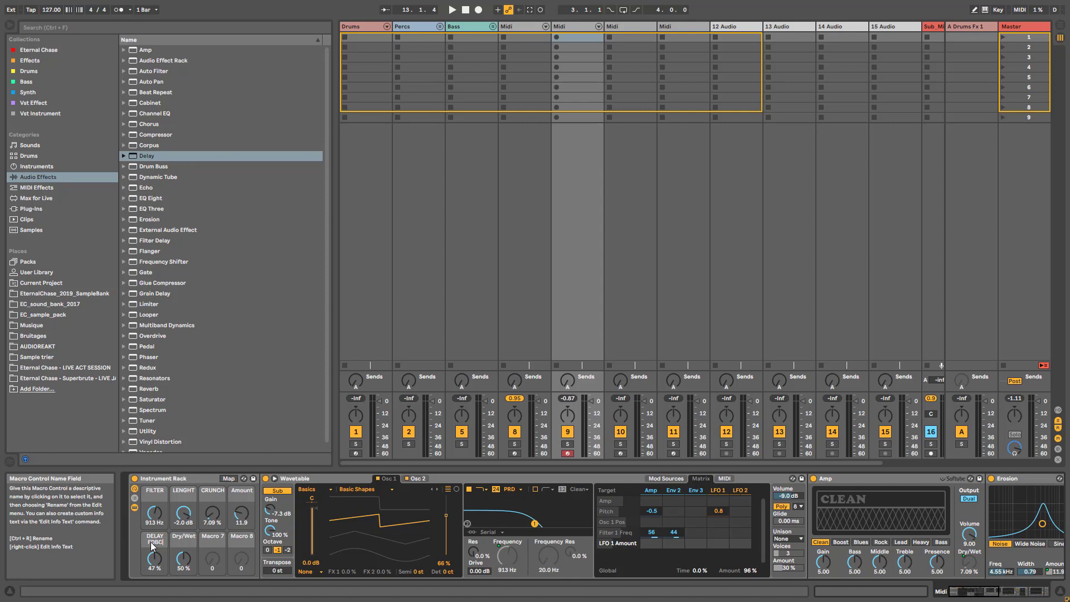
pyautogui.press('Return')
pyautogui.press('Return')
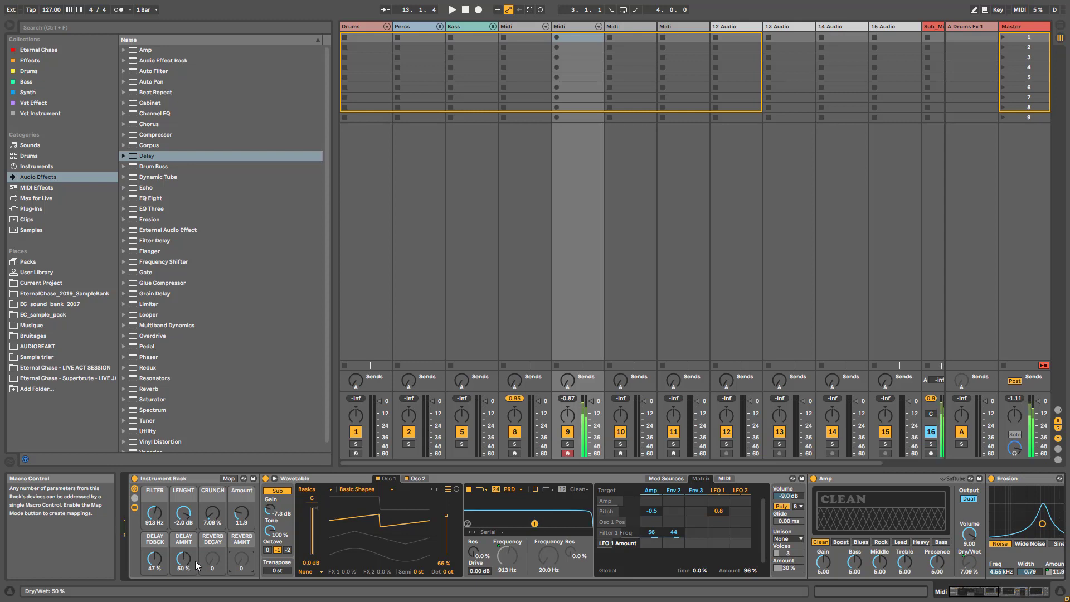
# - Set the macros to about 70.2 Hz FILTER, 0.0 dB LENGHT, 48% DELAY AMNT and 31% DELAY FDBCK
pyautogui.moveTo(183, 561); pyautogui.dragTo(183, 573)
pyautogui.moveTo(184, 522); pyautogui.dragTo(184, 457)
pyautogui.moveTo(154, 513); pyautogui.dragTo(183, 550)
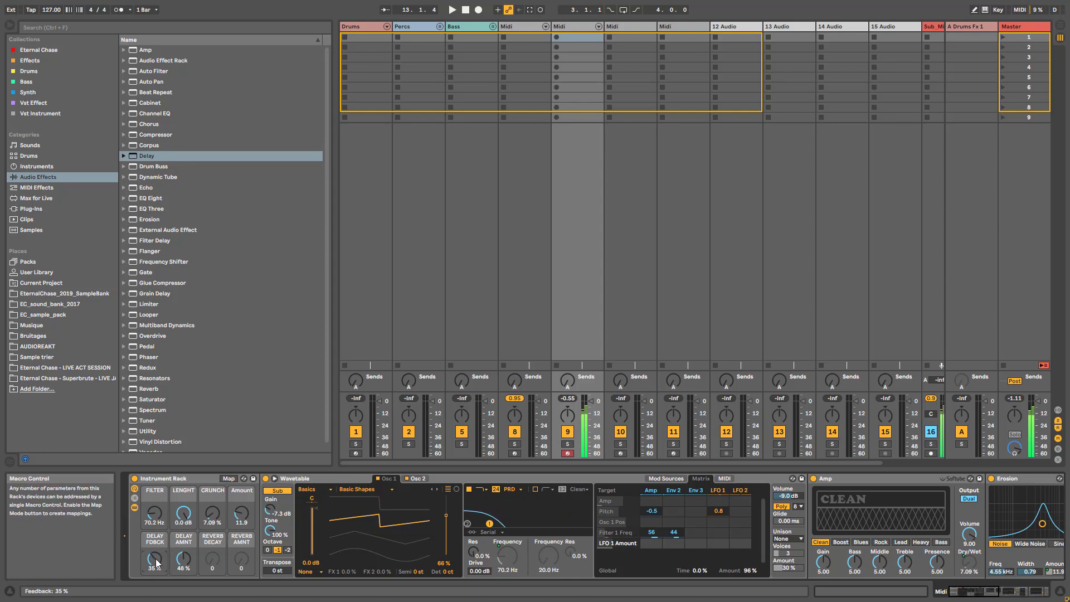
pyautogui.moveTo(156, 567); pyautogui.dragTo(157, 569)
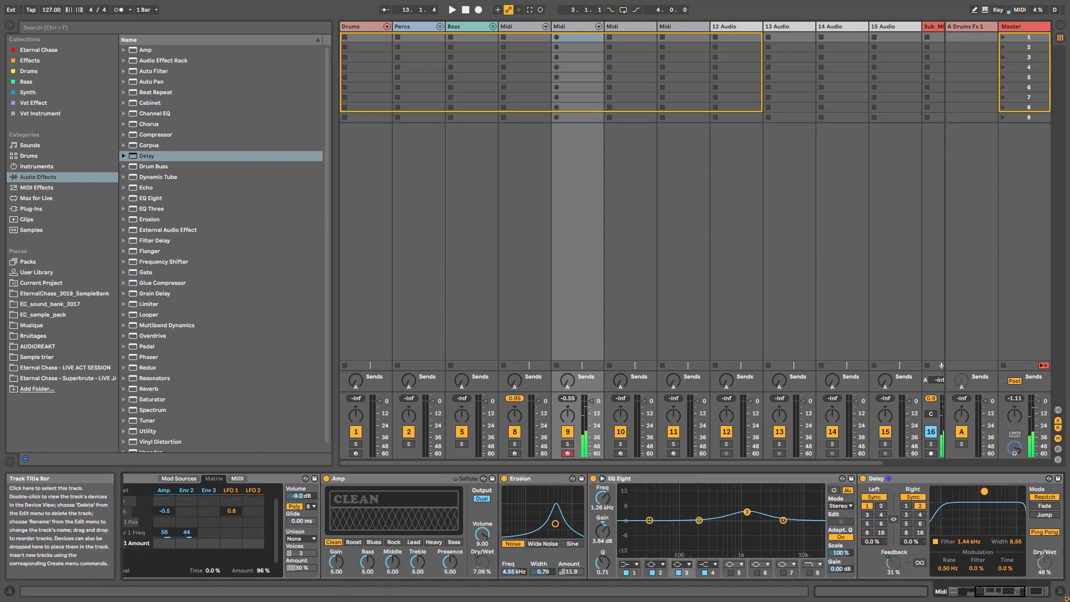
# - Set the Delay filter to about 1.55 kHz with width 6.65, and lower the DELAY AMNT macro to about 30%
pyautogui.moveTo(985, 491); pyautogui.dragTo(987, 492)
pyautogui.moveTo(1016, 542); pyautogui.dragTo(1016, 557)
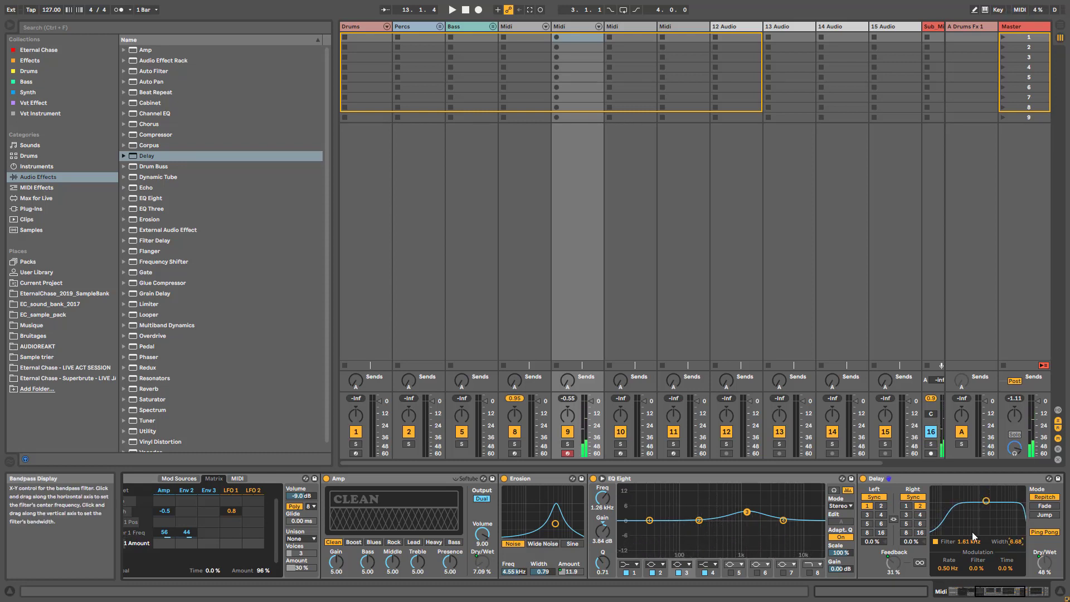
pyautogui.moveTo(962, 524); pyautogui.dragTo(986, 501)
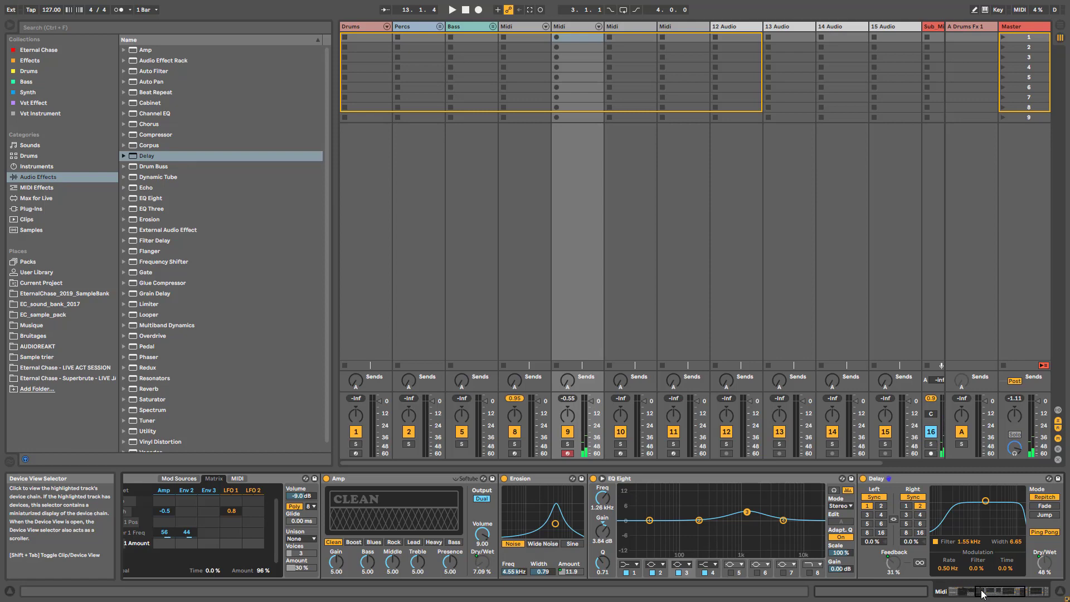
pyautogui.moveTo(983, 593); pyautogui.dragTo(940, 592)
pyautogui.moveTo(184, 557); pyautogui.dragTo(184, 568)
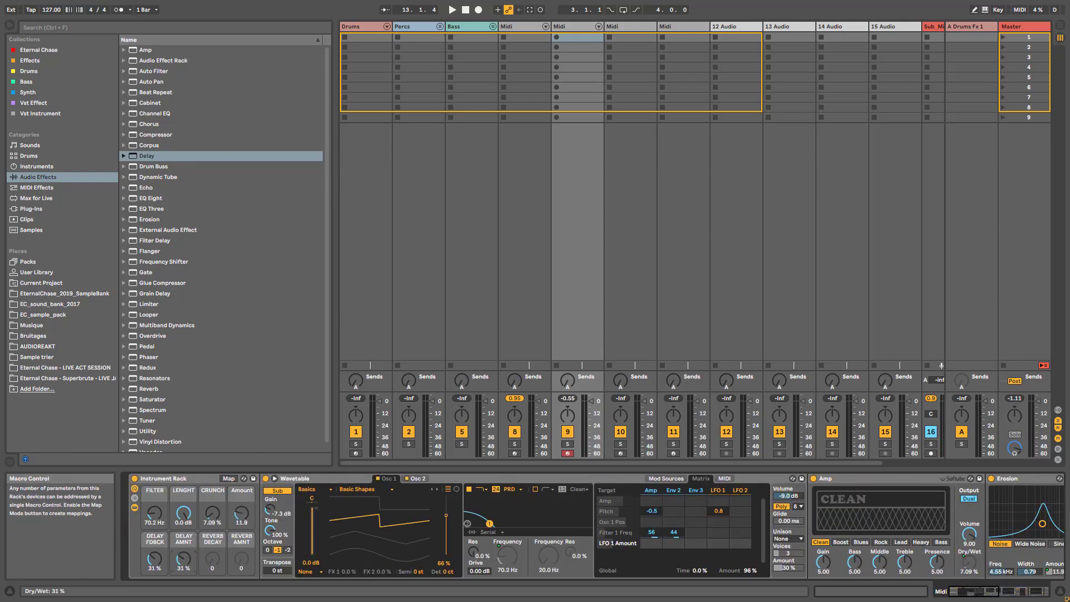
# - Add a Reverb after Delay inside the rack, mapping its Decay Time to REVERB DECAY and its Dry/Wet to REVERB AMNT
pyautogui.click(1006, 591)
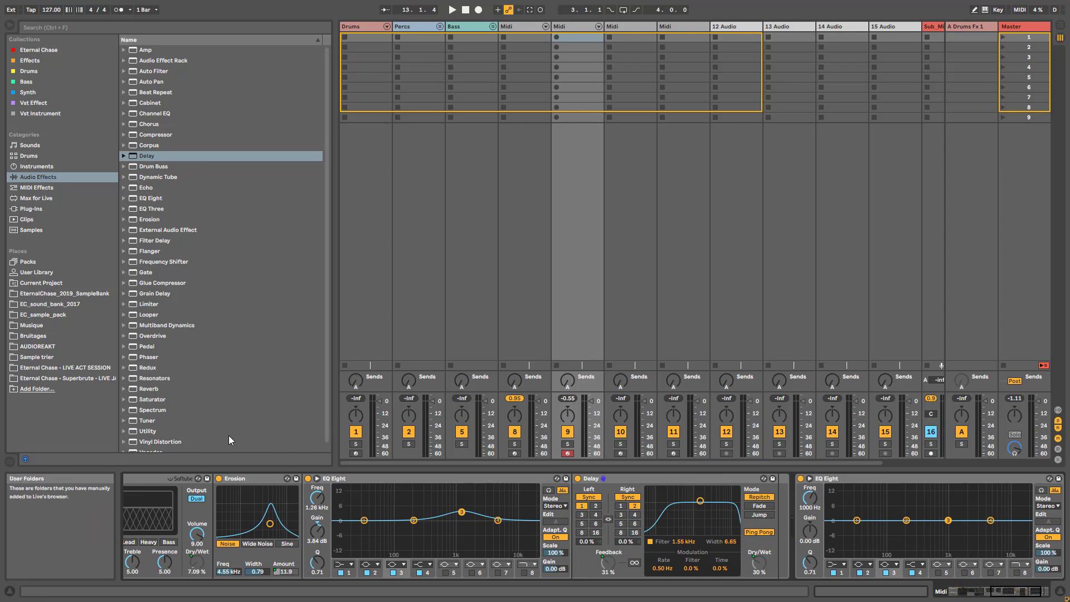
pyautogui.moveTo(159, 389); pyautogui.dragTo(777, 540)
pyautogui.rightClick(935, 566)
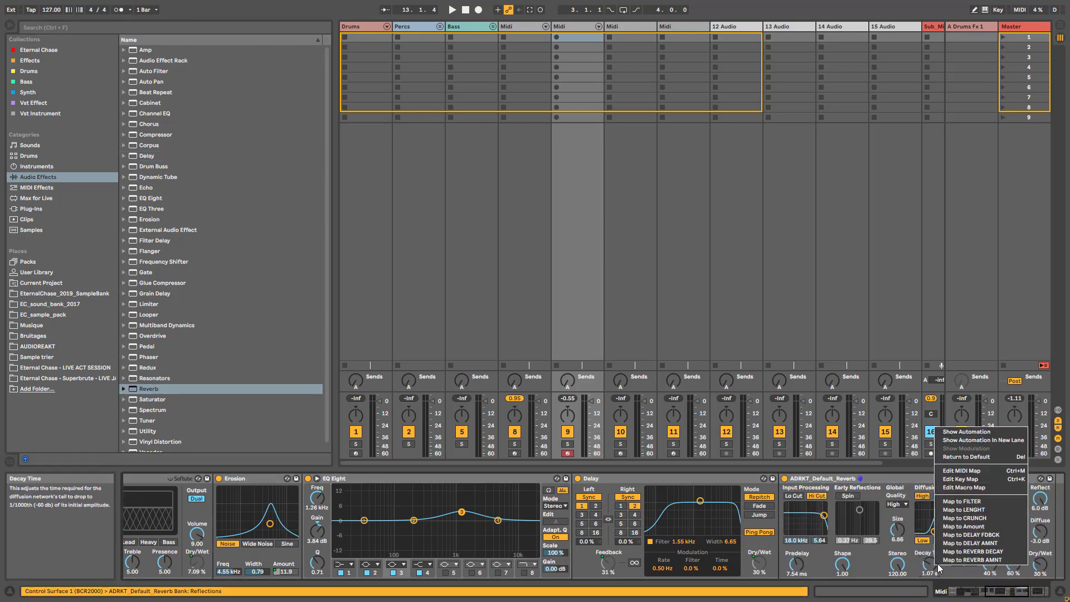
pyautogui.rightClick(1040, 566)
pyautogui.rightClick(1041, 566)
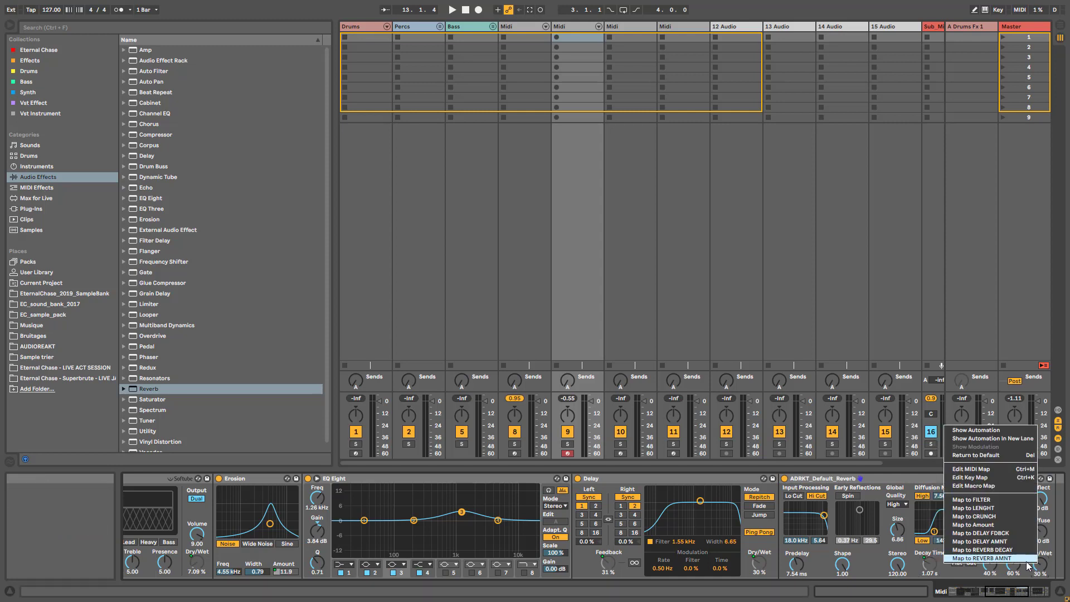
pyautogui.press('Escape')
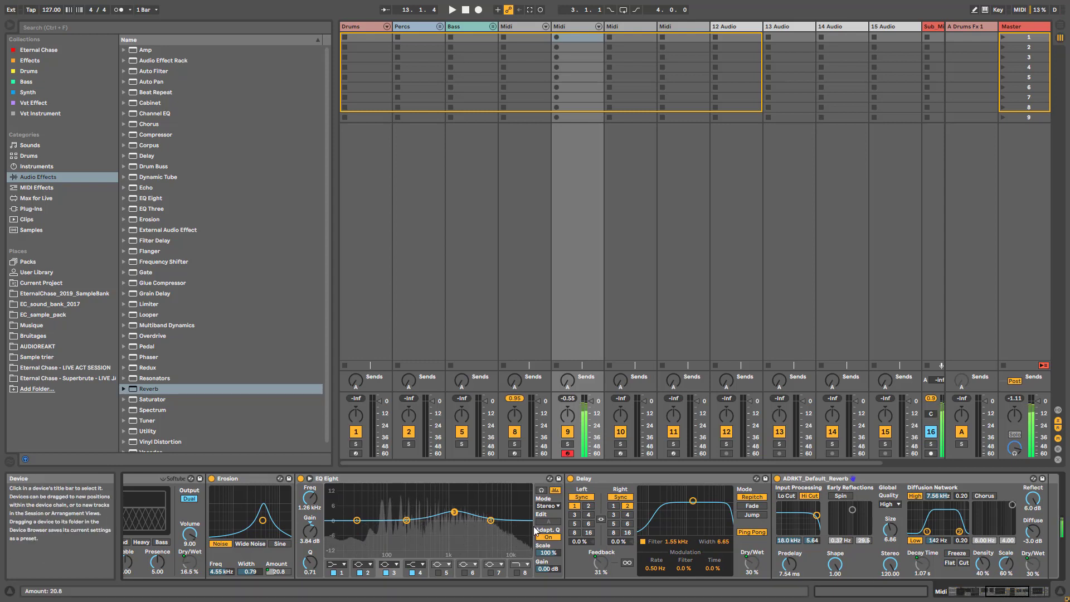
# - Arm track 8, check the settings of both Wavetable oscillators, and set the Wavetable unison mode to Classic
pyautogui.click(515, 453)
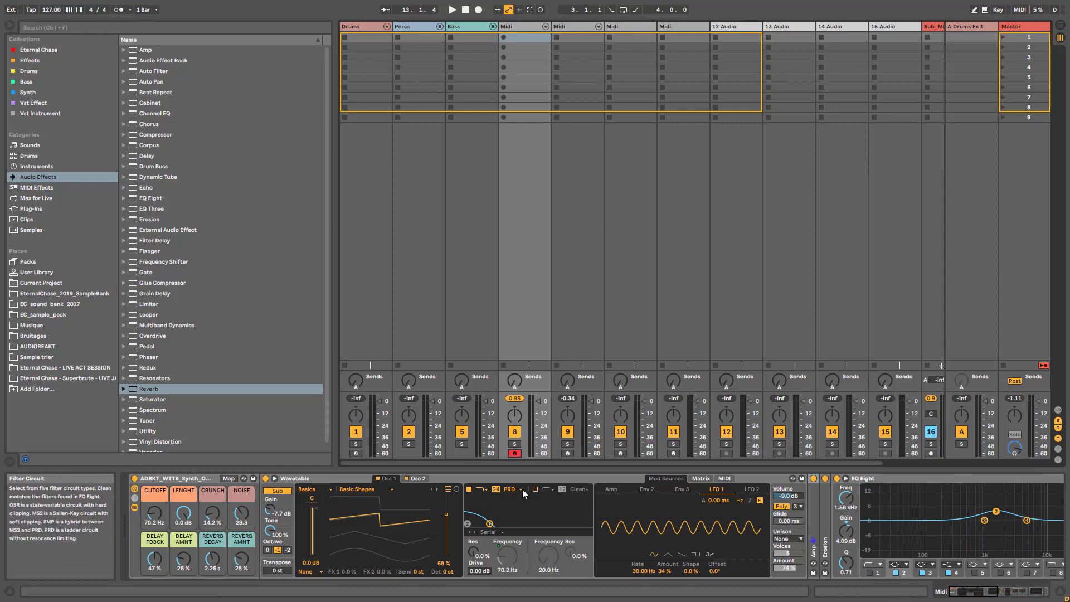
pyautogui.click(425, 479)
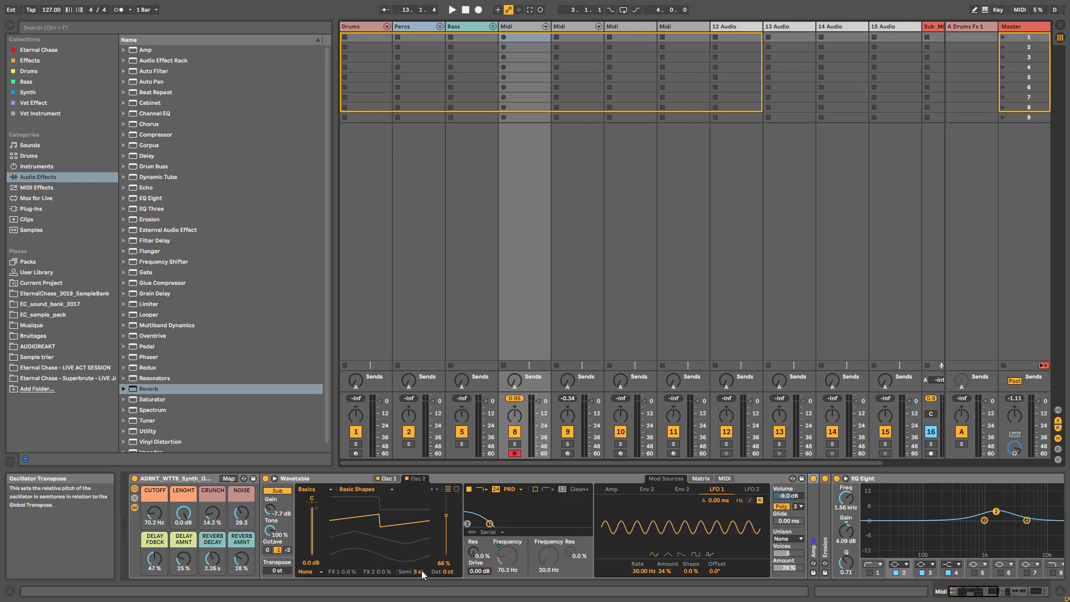
pyautogui.click(389, 480)
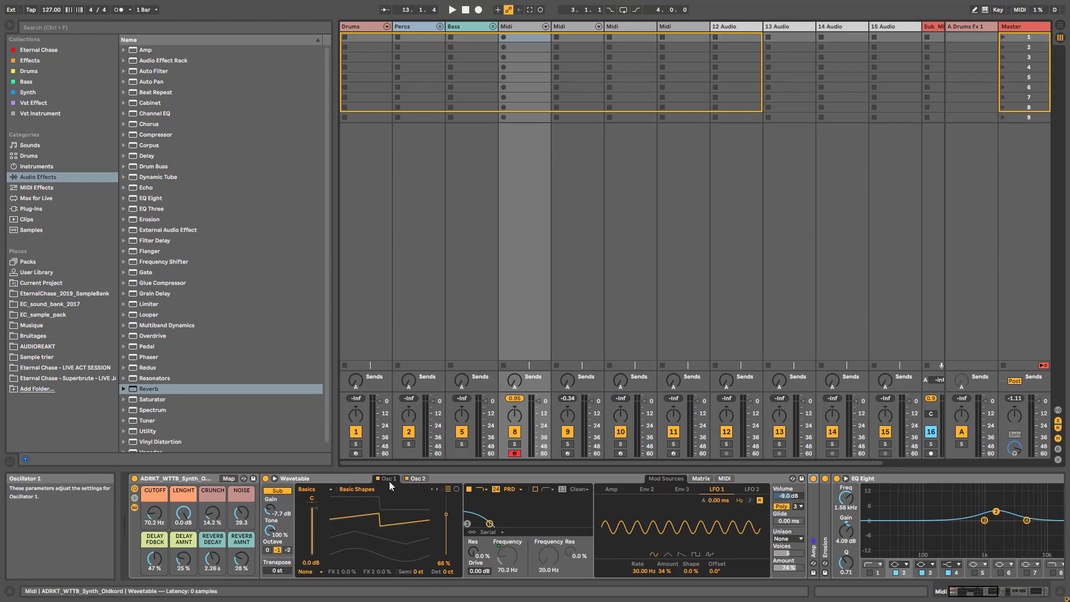
pyautogui.click(793, 539)
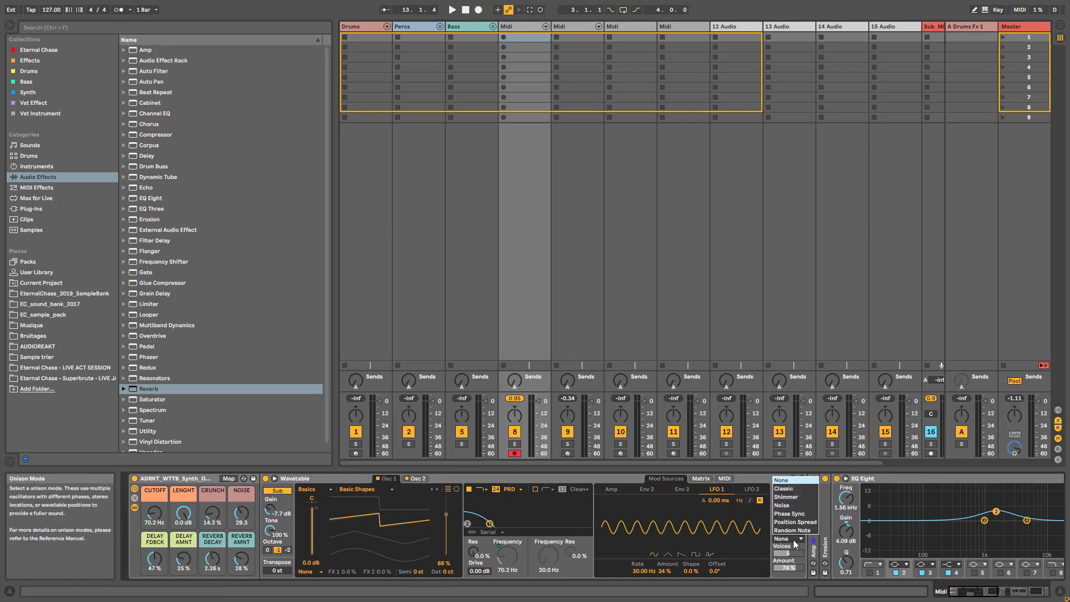
pyautogui.click(783, 488)
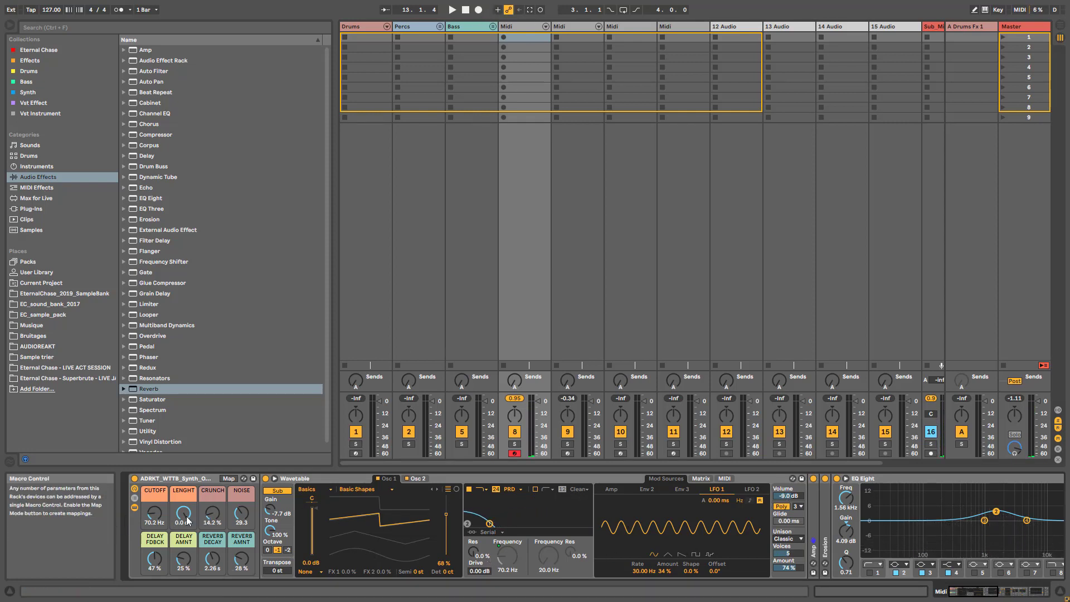
# - Set track 8's macros to about 381 Hz CUTOFF, 0.0 dB LENGHT, 64% DELAY AMNT, 14.9 s REVERB DECAY and 95% REVERB AMNT
pyautogui.moveTo(187, 514); pyautogui.dragTo(188, 558)
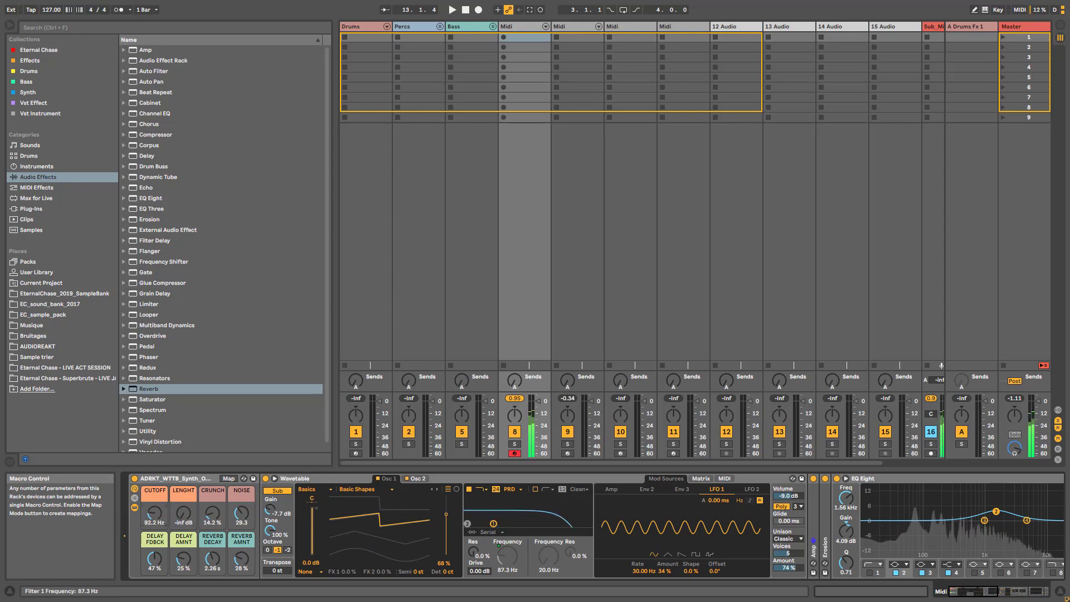
pyautogui.moveTo(160, 524); pyautogui.dragTo(184, 490)
pyautogui.moveTo(183, 559); pyautogui.dragTo(236, 536)
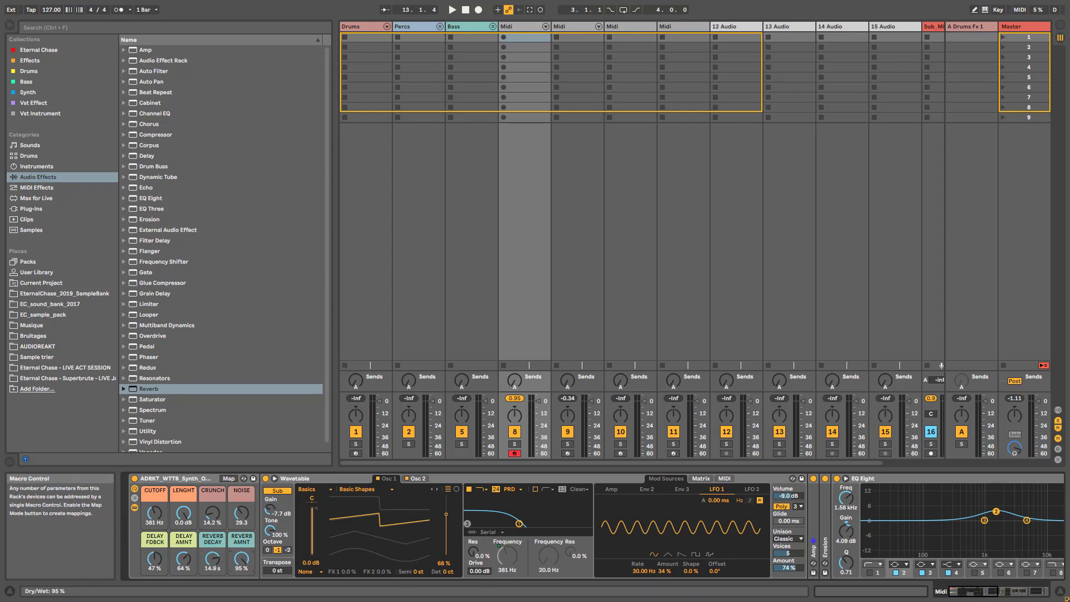
# - Solo track 8 and lower its macros to about 21.1 Hz CUTOFF, -1.7 dB LENGHT and 68% REVERB AMNT
pyautogui.click(515, 446)
pyautogui.moveTo(161, 513); pyautogui.dragTo(161, 549)
pyautogui.moveTo(184, 512); pyautogui.dragTo(184, 521)
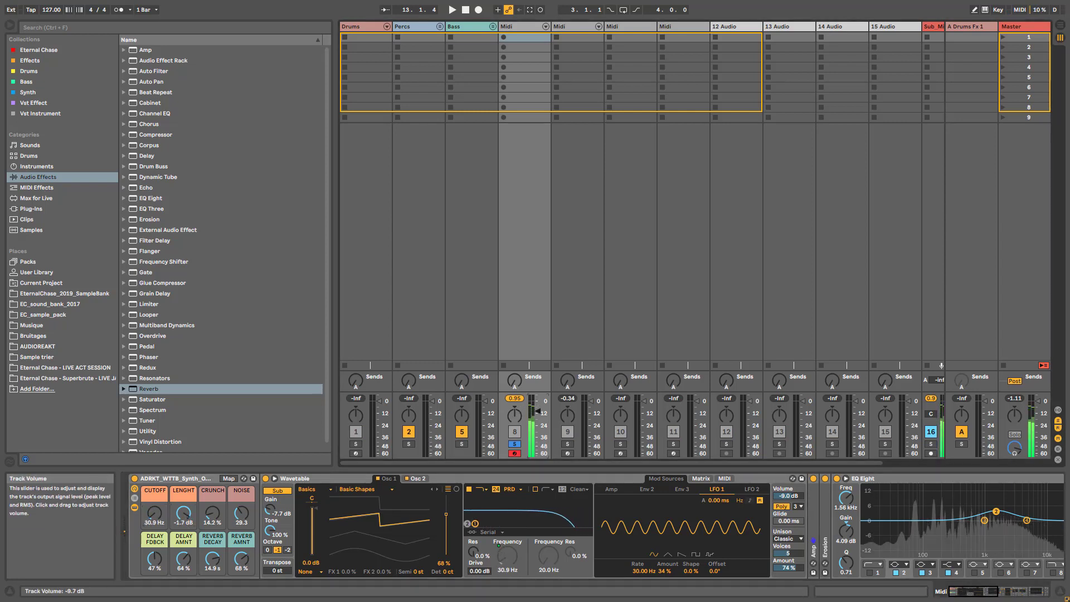
pyautogui.moveTo(155, 514); pyautogui.dragTo(155, 521)
# - Set the Wavetable unison mode to None and the CUTOFF macro to about 24.9 Hz
pyautogui.click(787, 539)
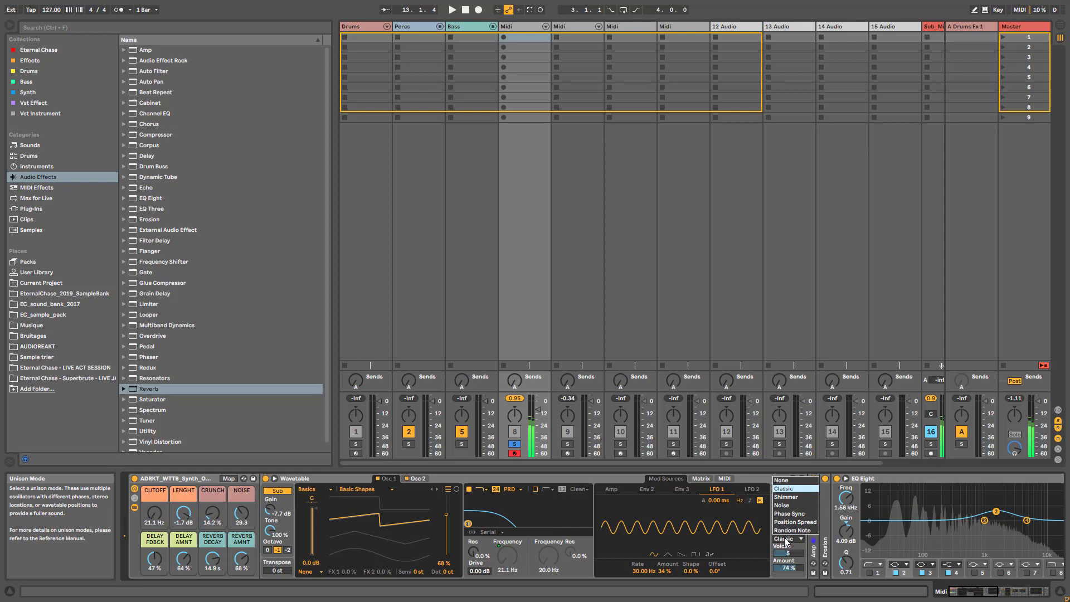
pyautogui.click(781, 480)
pyautogui.moveTo(155, 514)
pyautogui.mouseDown()
pyautogui.moveTo(155, 505)
pyautogui.moveTo(155, 522)
pyautogui.mouseUp()
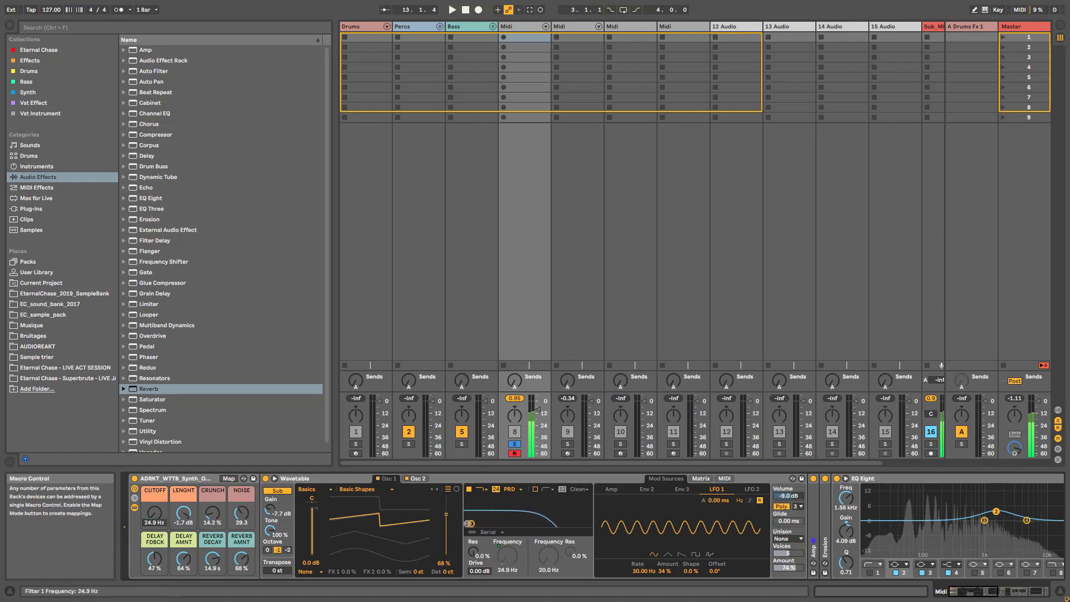